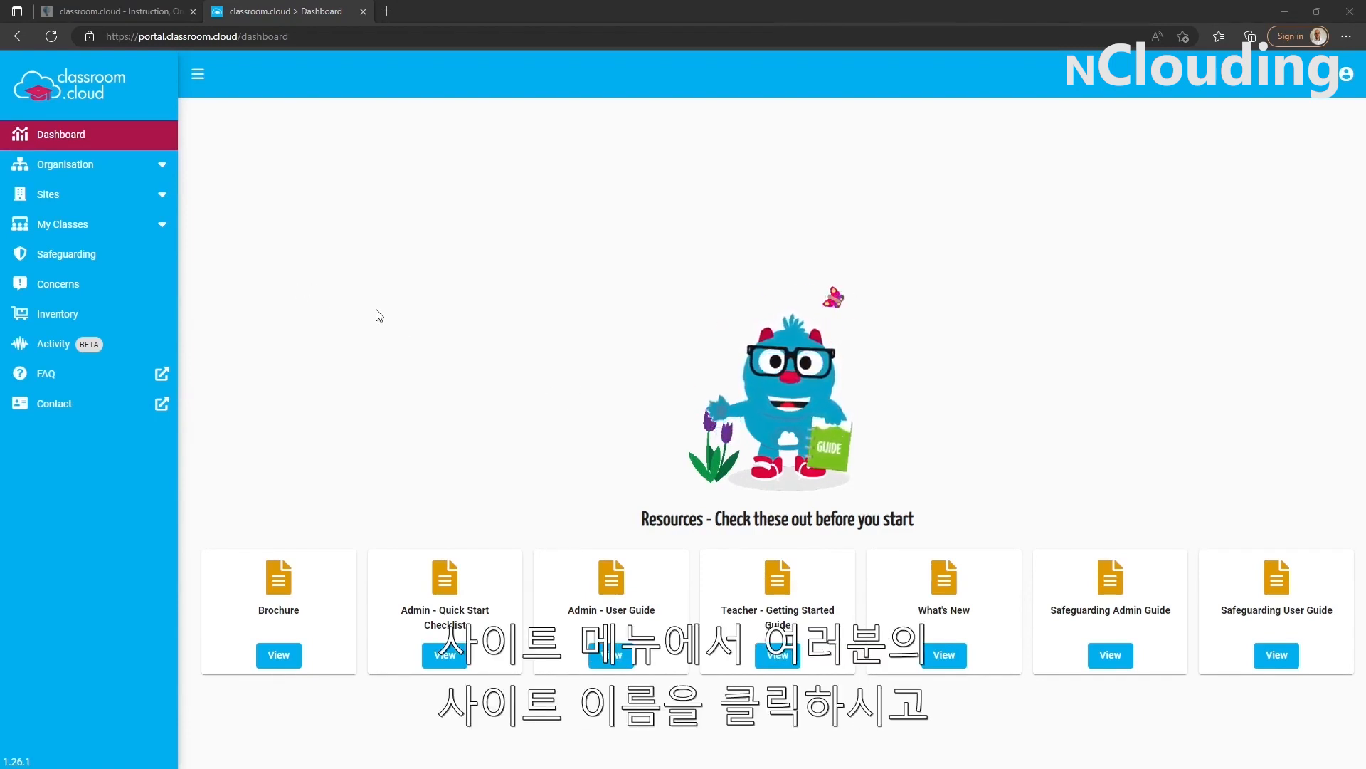
# - Open the Windows student installers page for the NetSupport Academy site
pyautogui.click(105, 201)
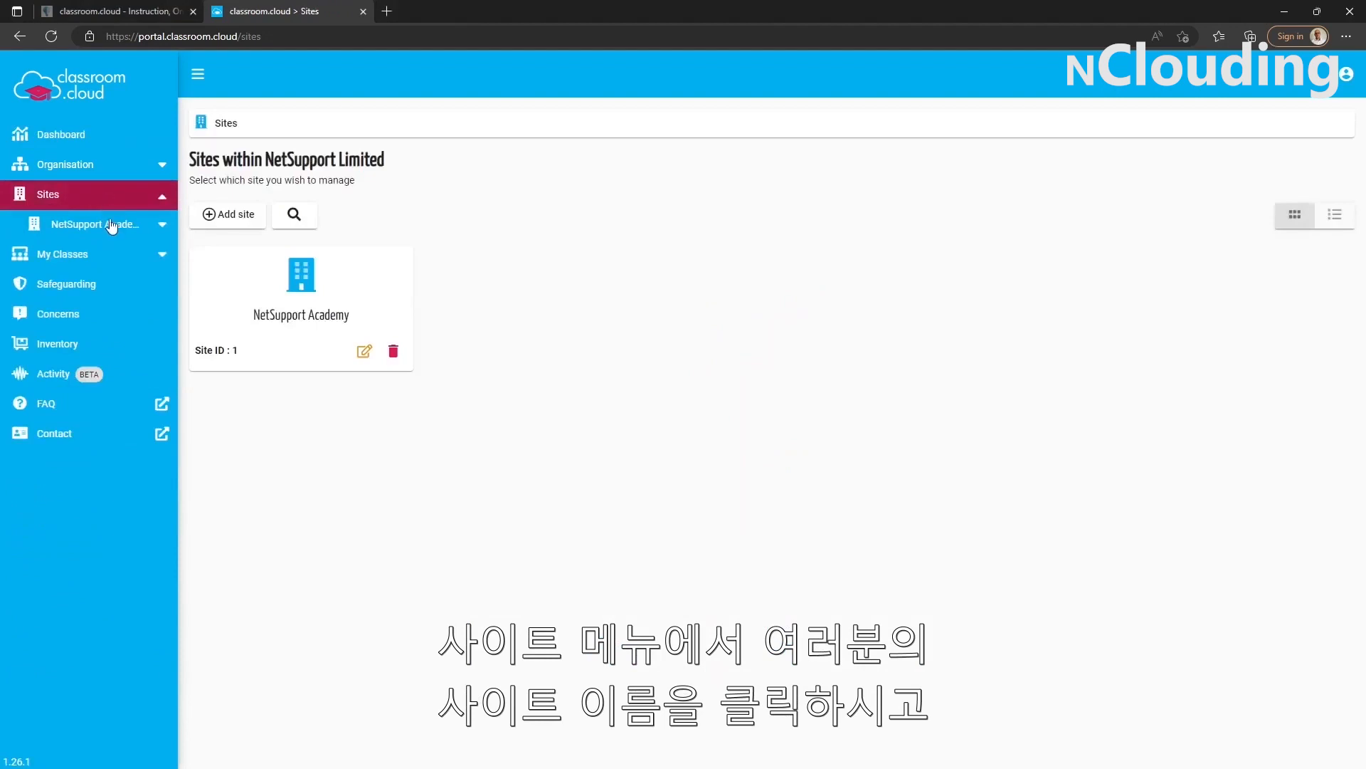
pyautogui.click(113, 227)
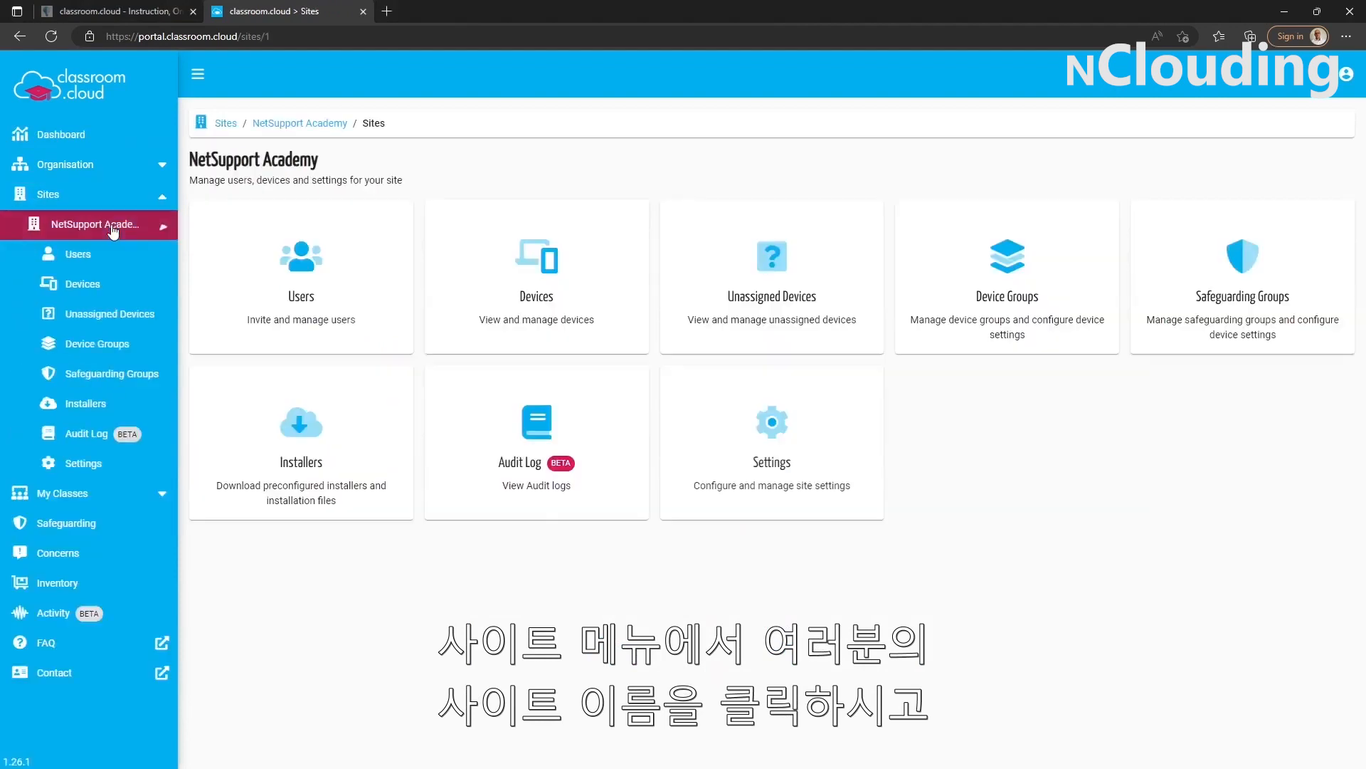
pyautogui.click(100, 407)
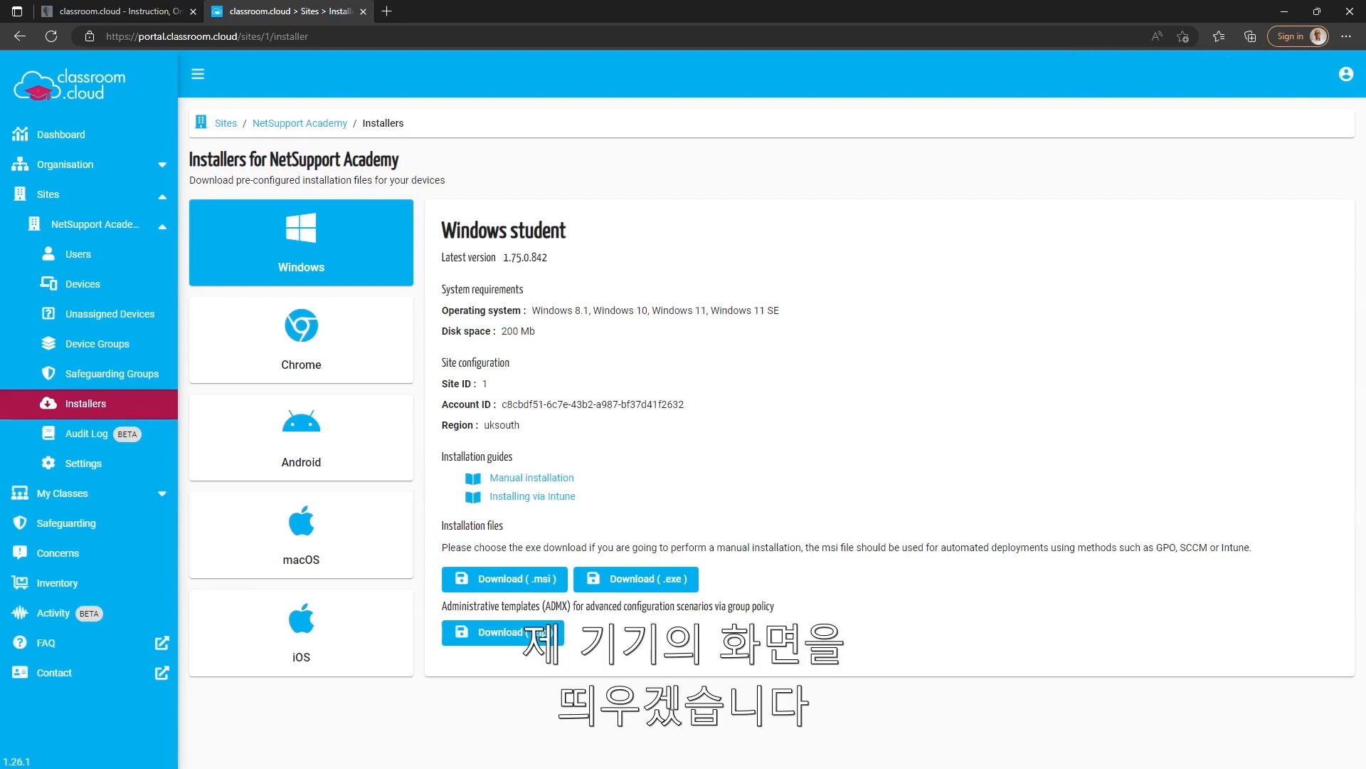
# - Switch to the WIN11-VM01 virtual machine and install classroom.cloud Student using the executable in the Installers folder
pyautogui.hotkey('alt', 'Tab')
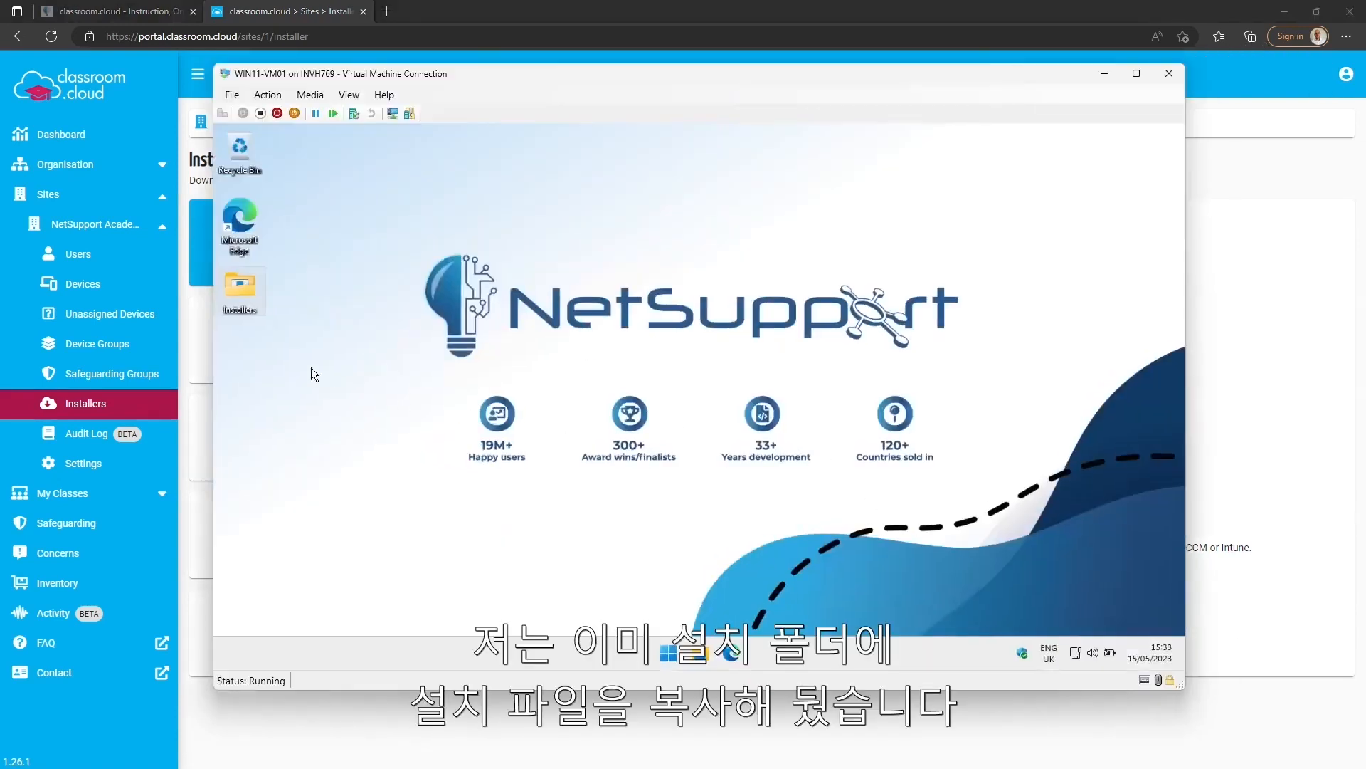
pyautogui.doubleClick(250, 303)
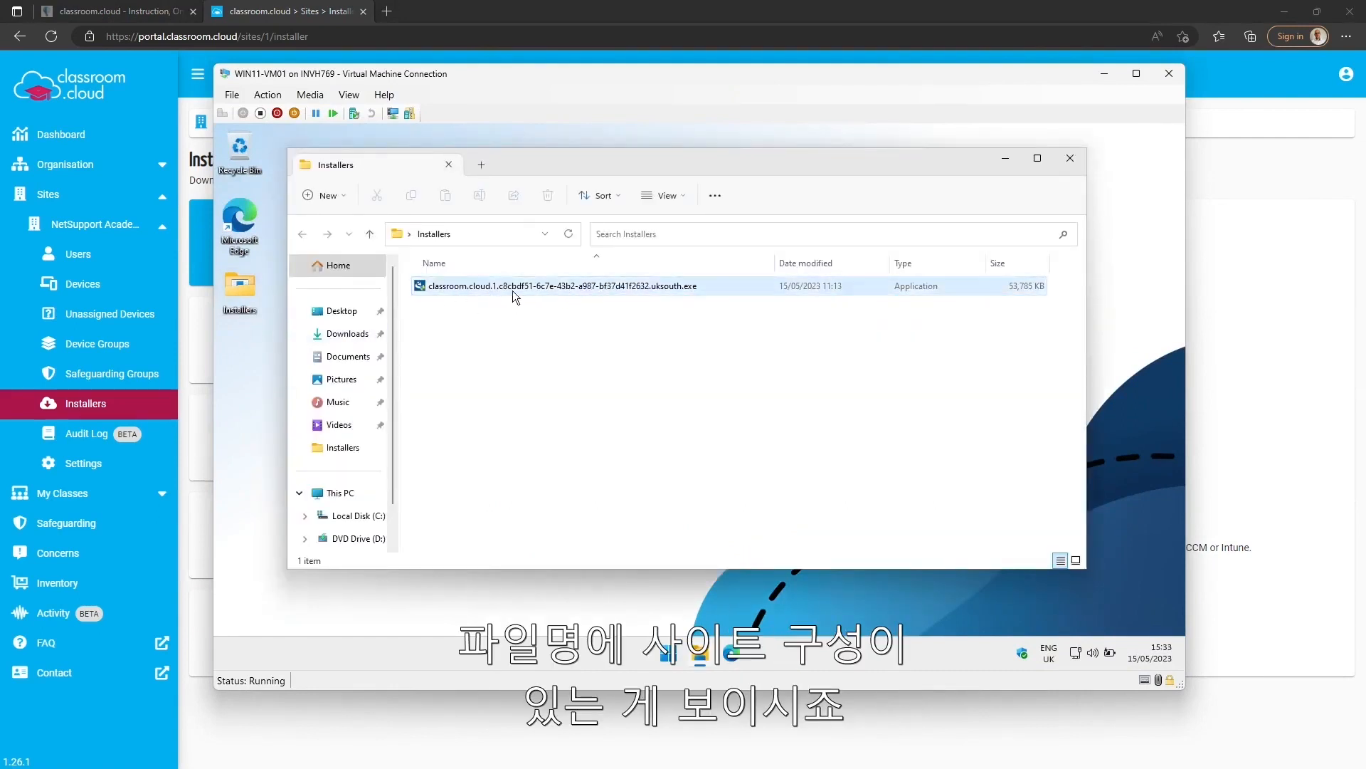
pyautogui.doubleClick(454, 285)
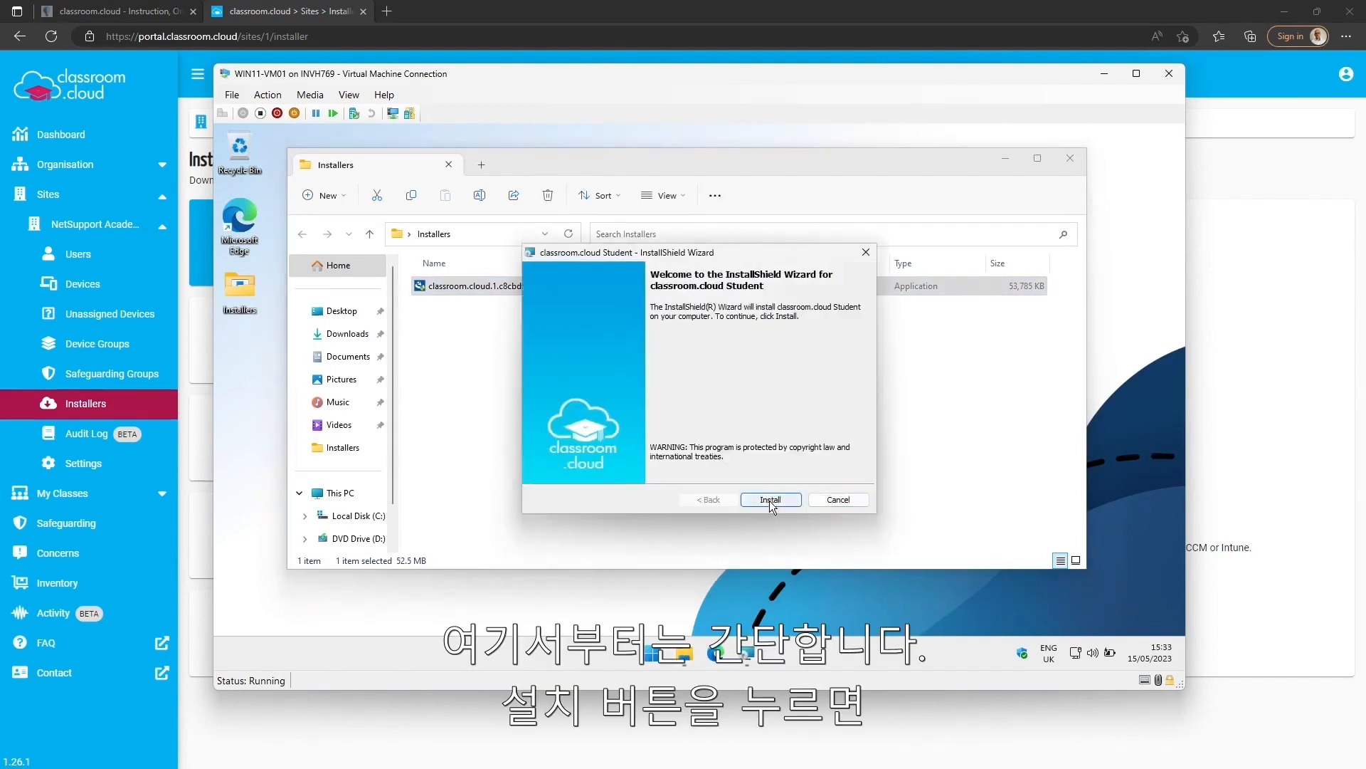
pyautogui.click(770, 499)
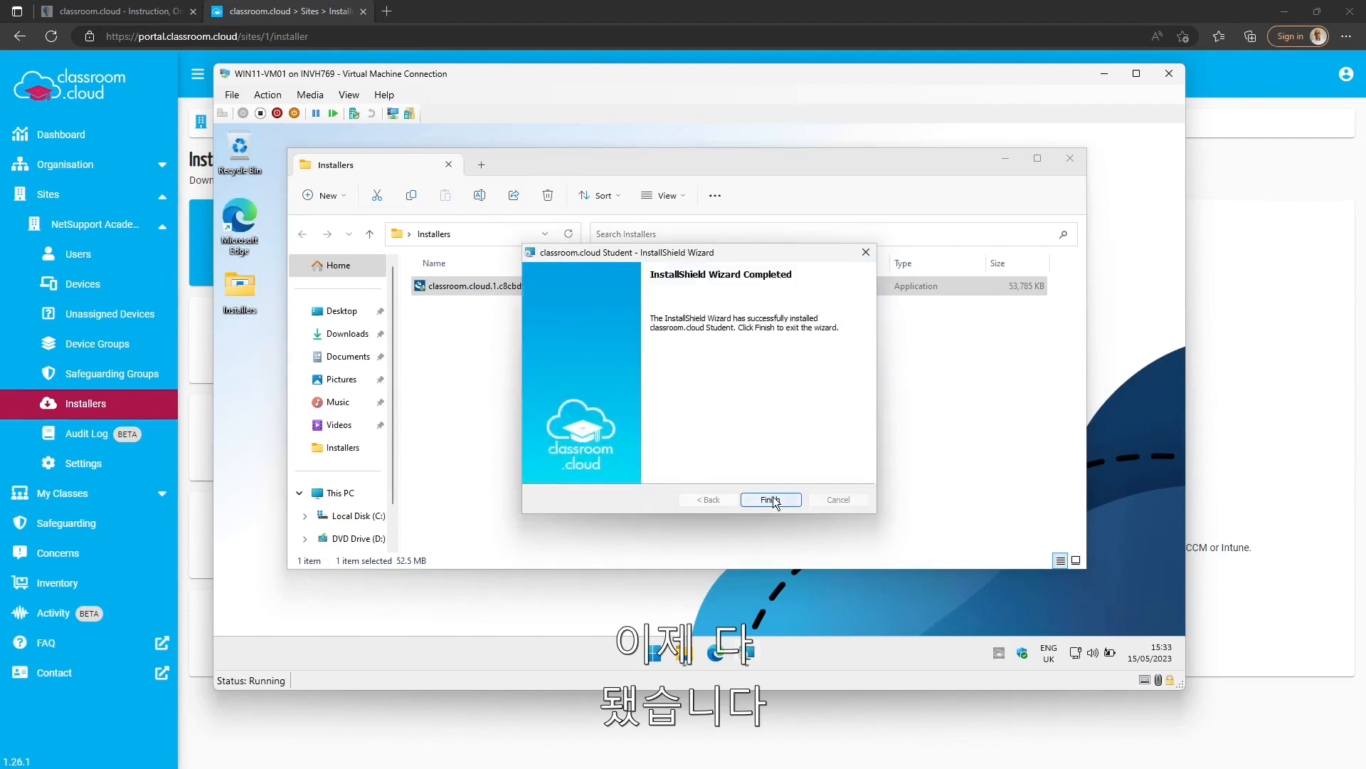
pyautogui.click(773, 500)
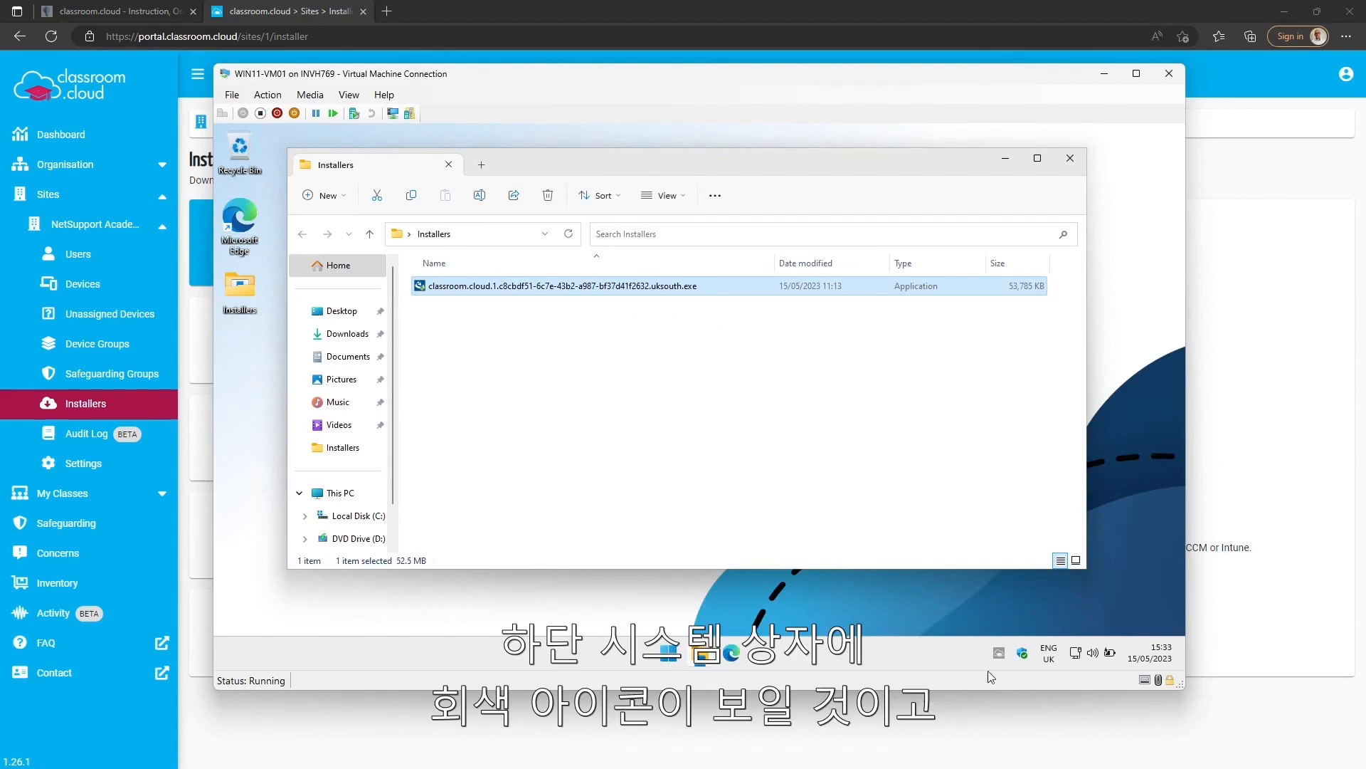
# - Check the student client's licence status on the virtual machine, and view the site's unassigned devices in the classroom.cloud portal
pyautogui.moveTo(998, 658)
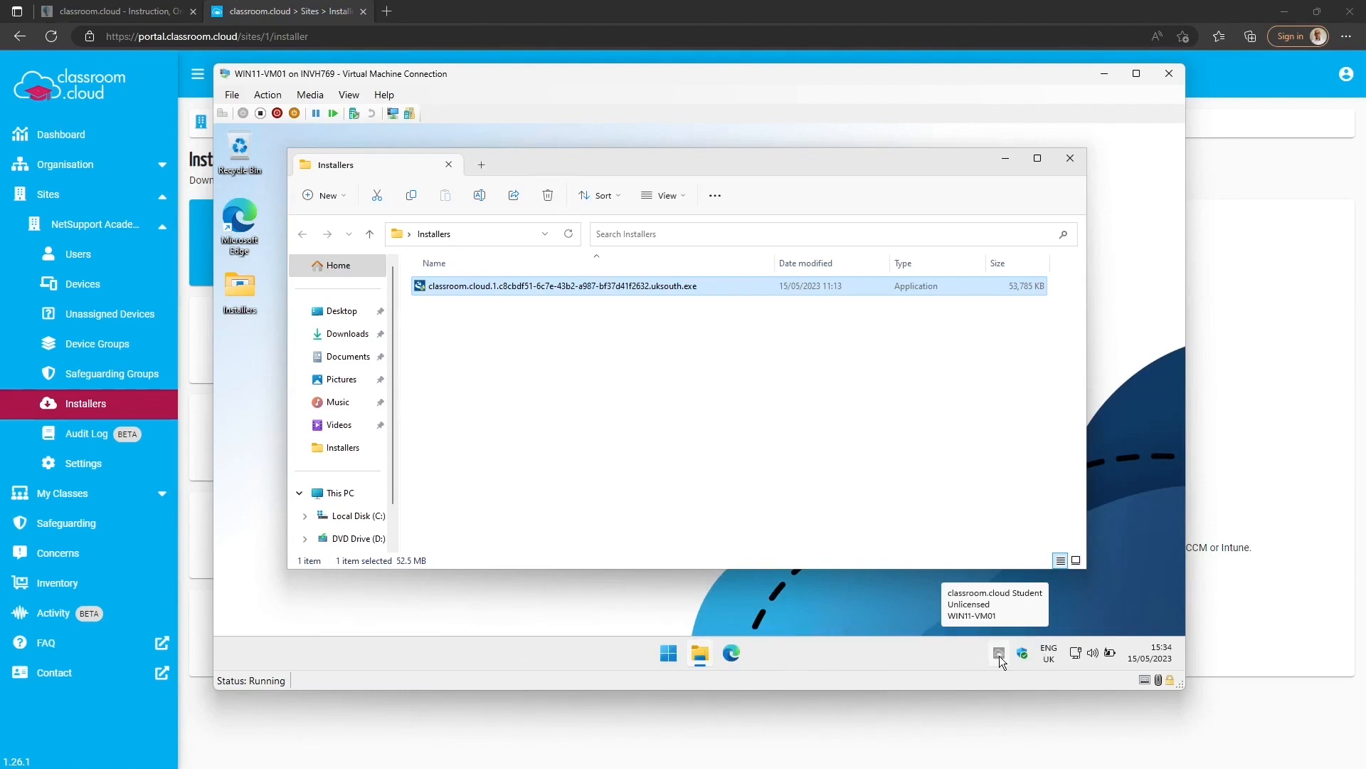
pyautogui.click(1103, 76)
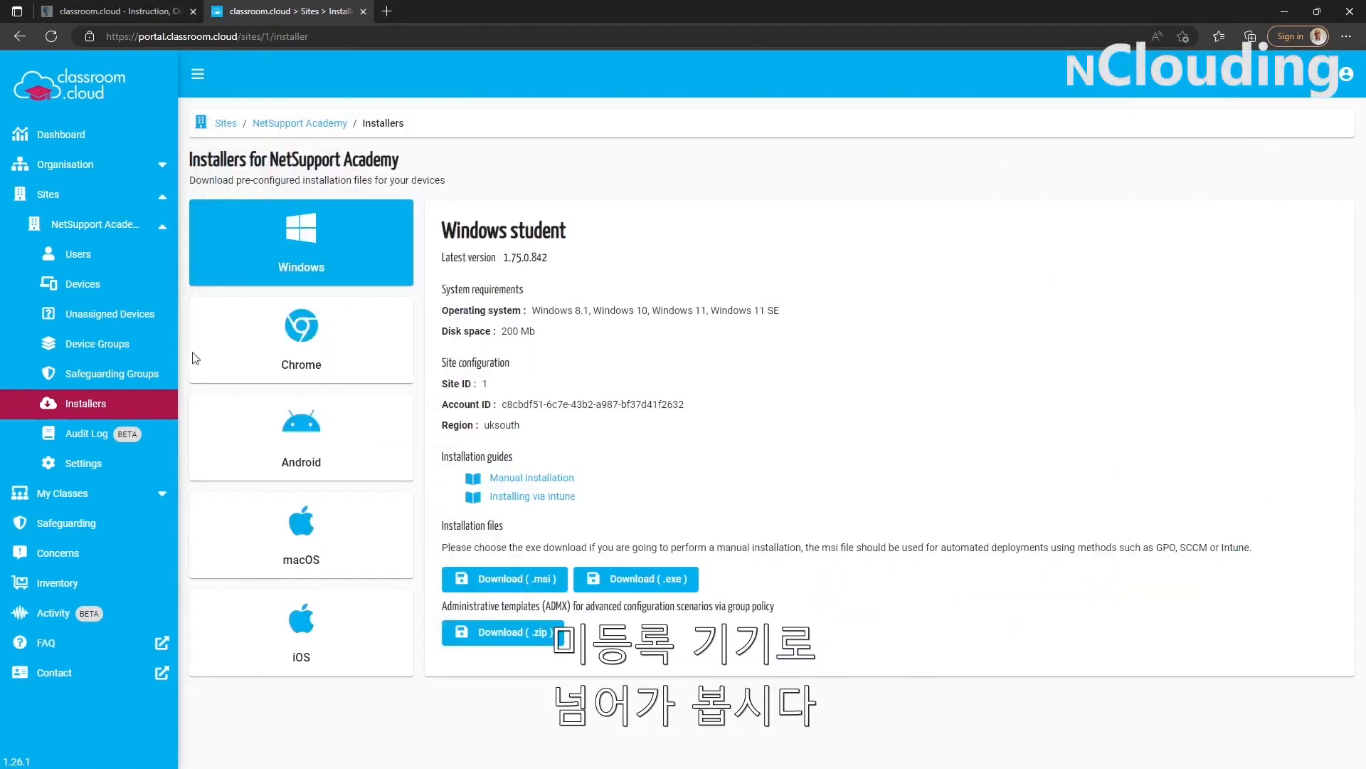
pyautogui.click(111, 316)
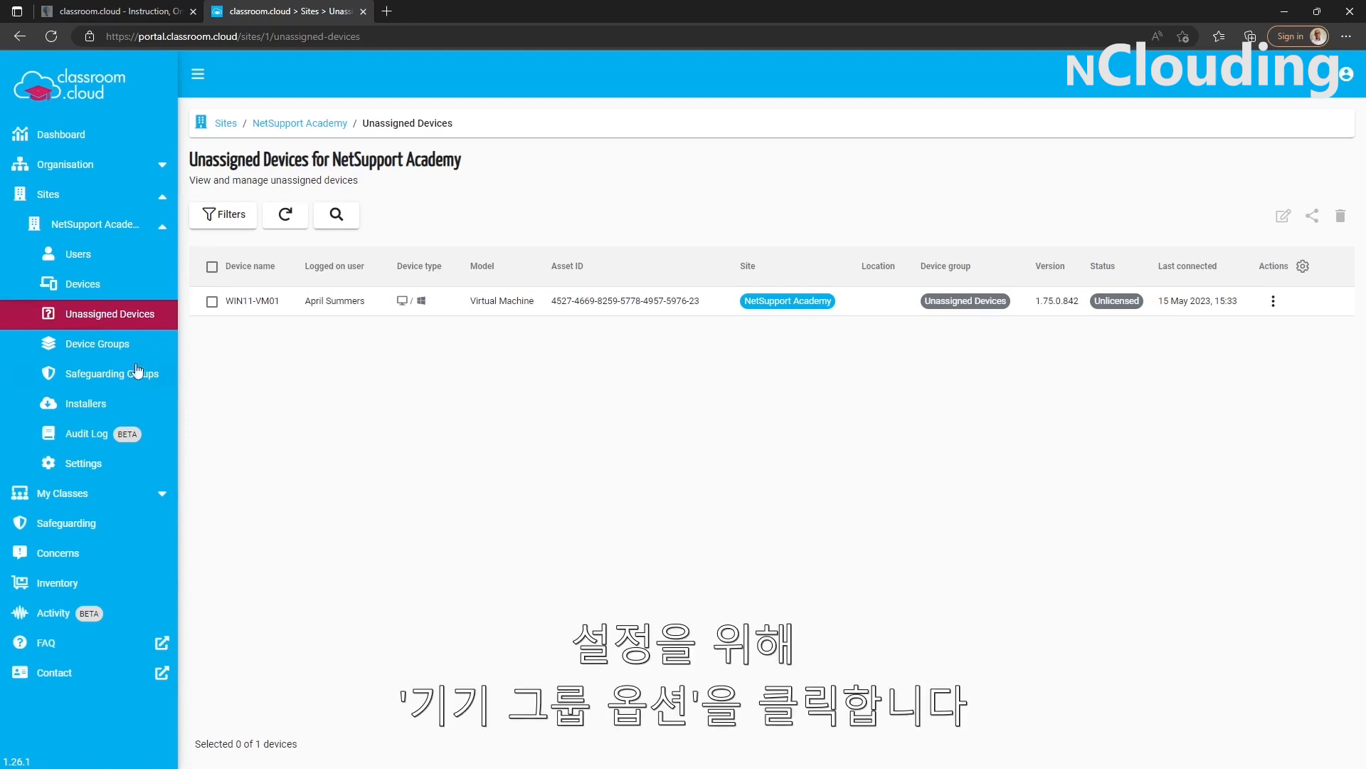
# - Add a device group named Demo to the NetSupport Academy site, leaving class creation allowed
pyautogui.click(112, 352)
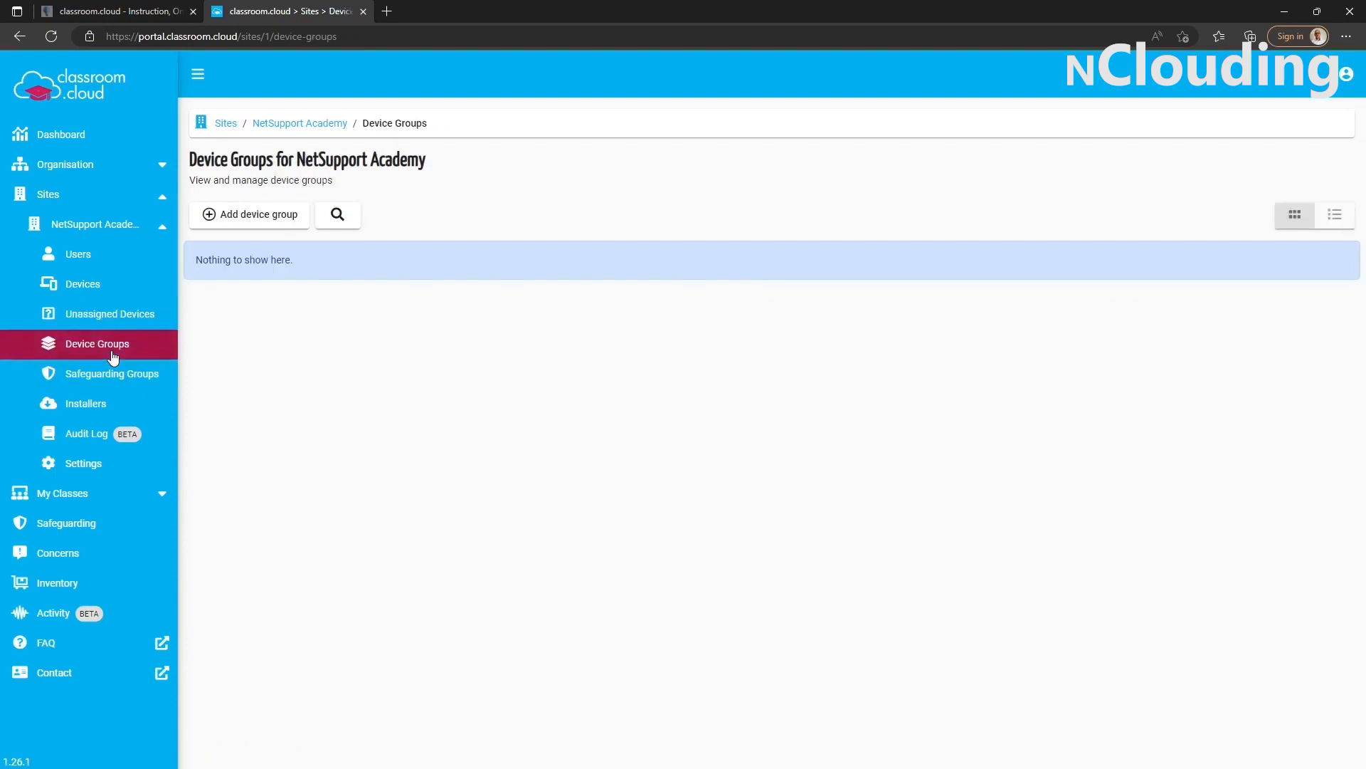
pyautogui.click(238, 214)
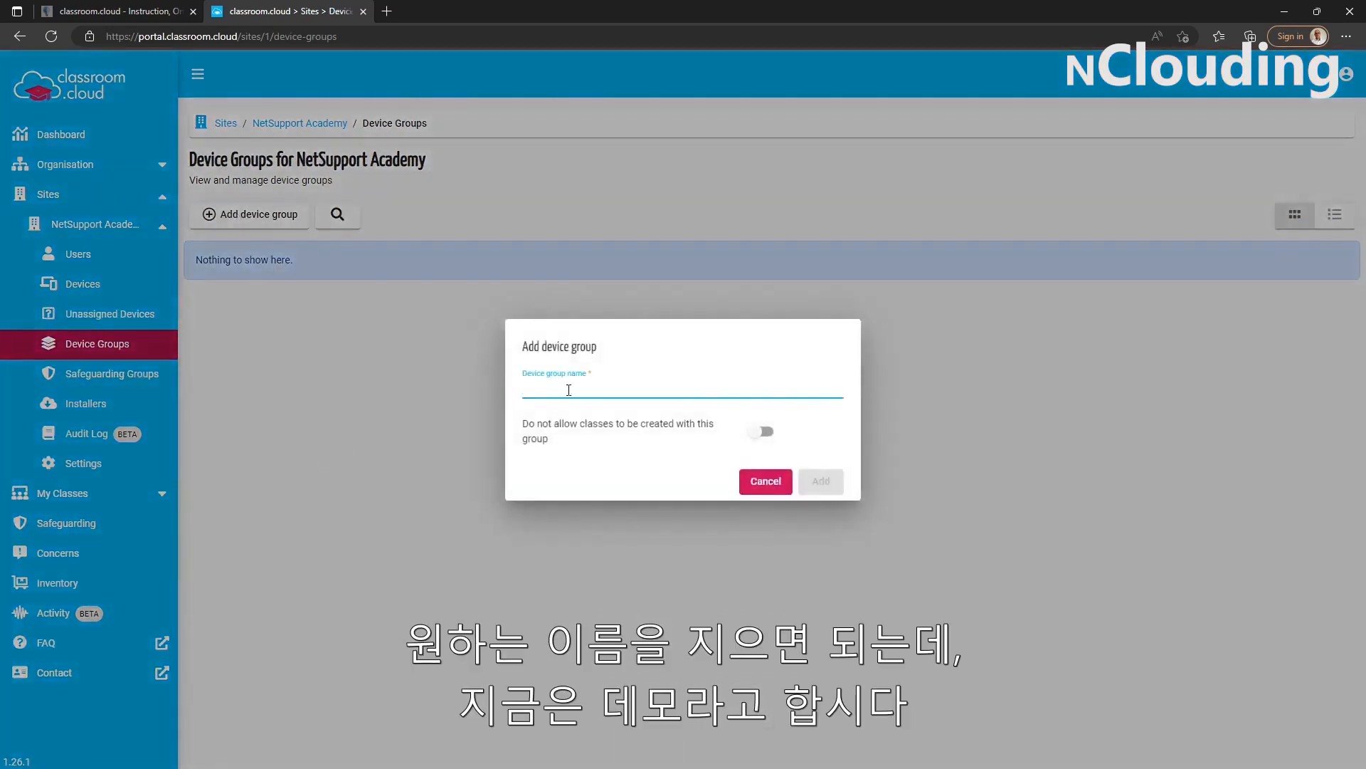
pyautogui.write('Demo')
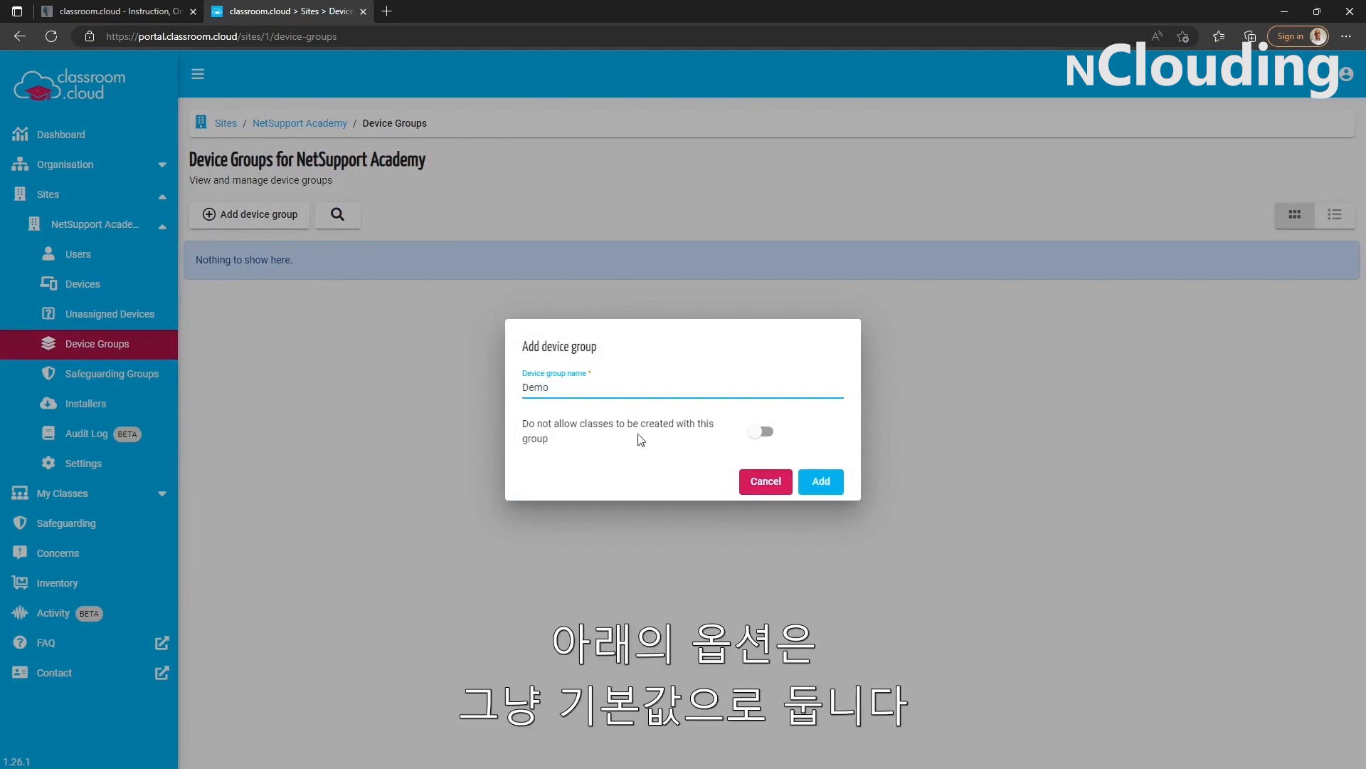
pyautogui.click(821, 482)
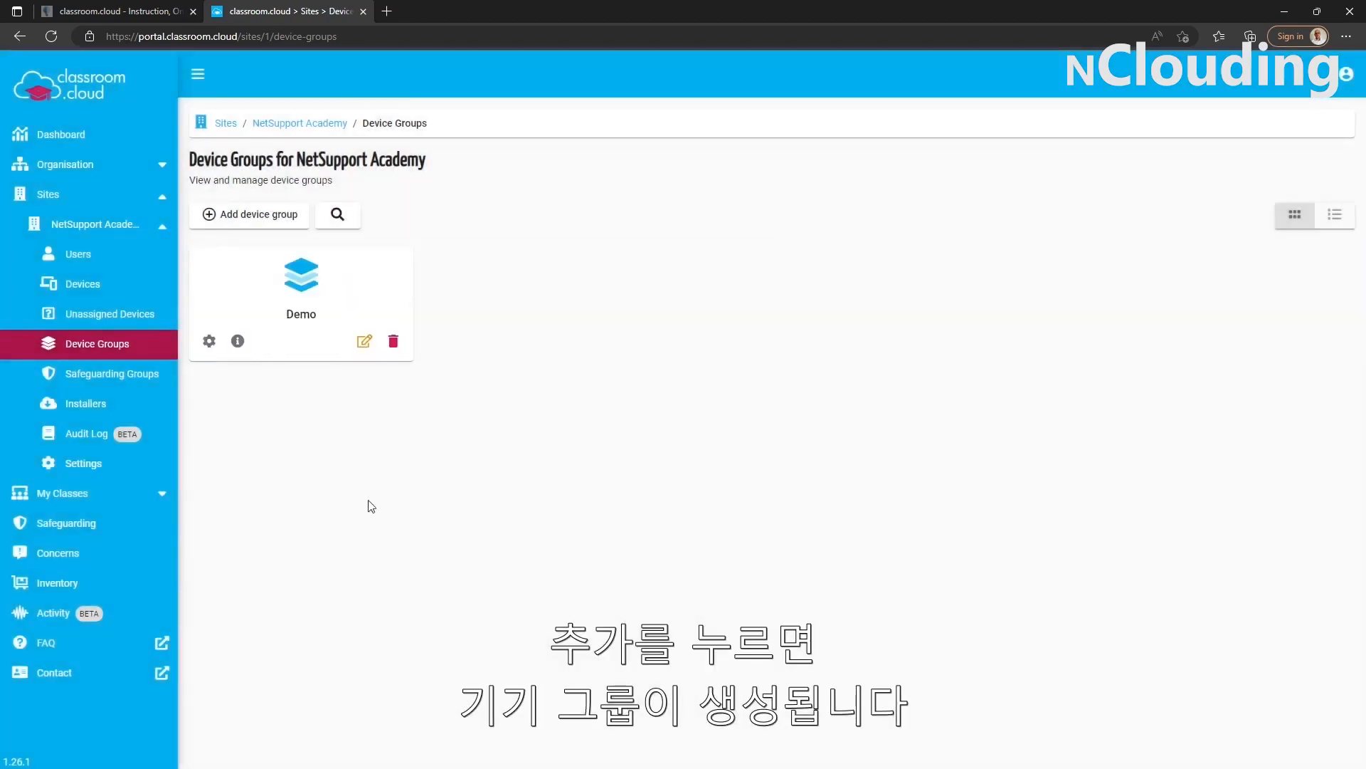
# - Assign the unassigned device WIN11-VM01 to the Demo device group and open the site's device list
pyautogui.click(102, 321)
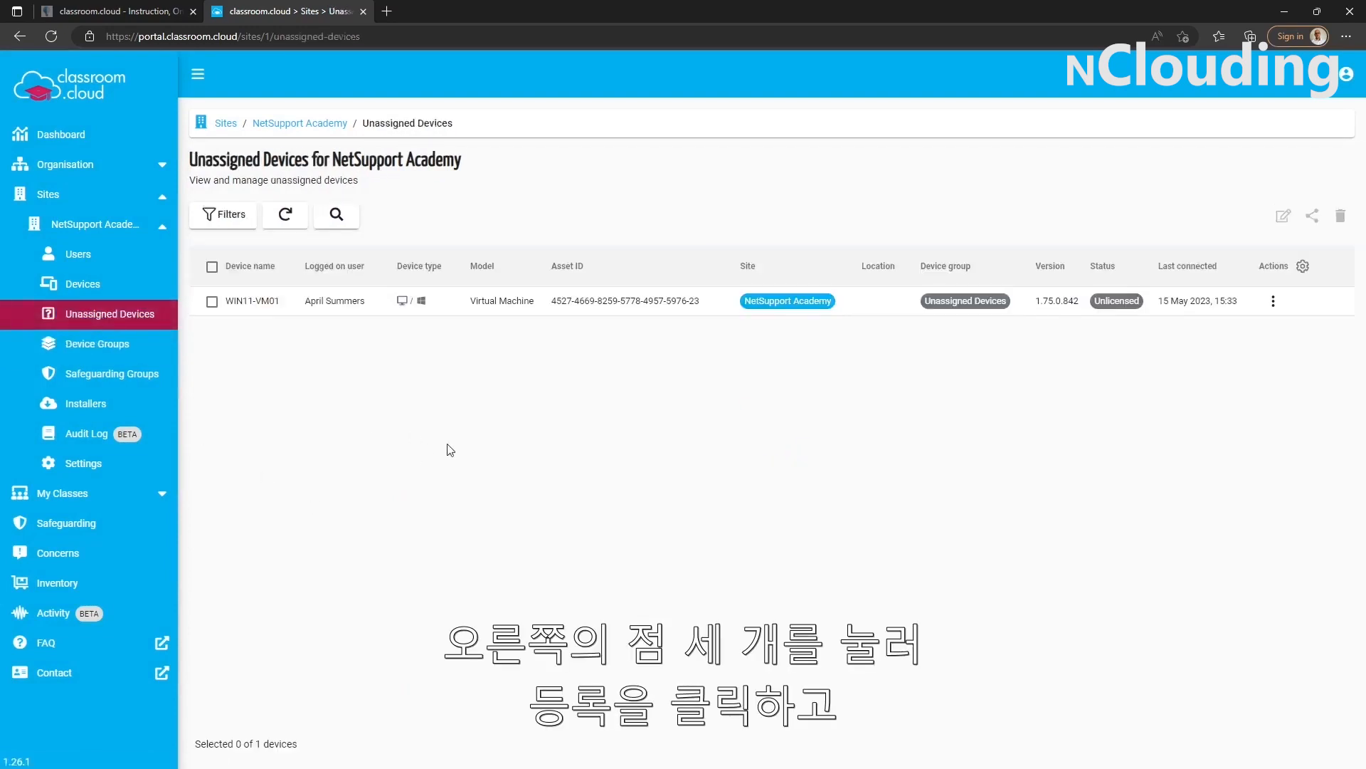
pyautogui.click(1274, 303)
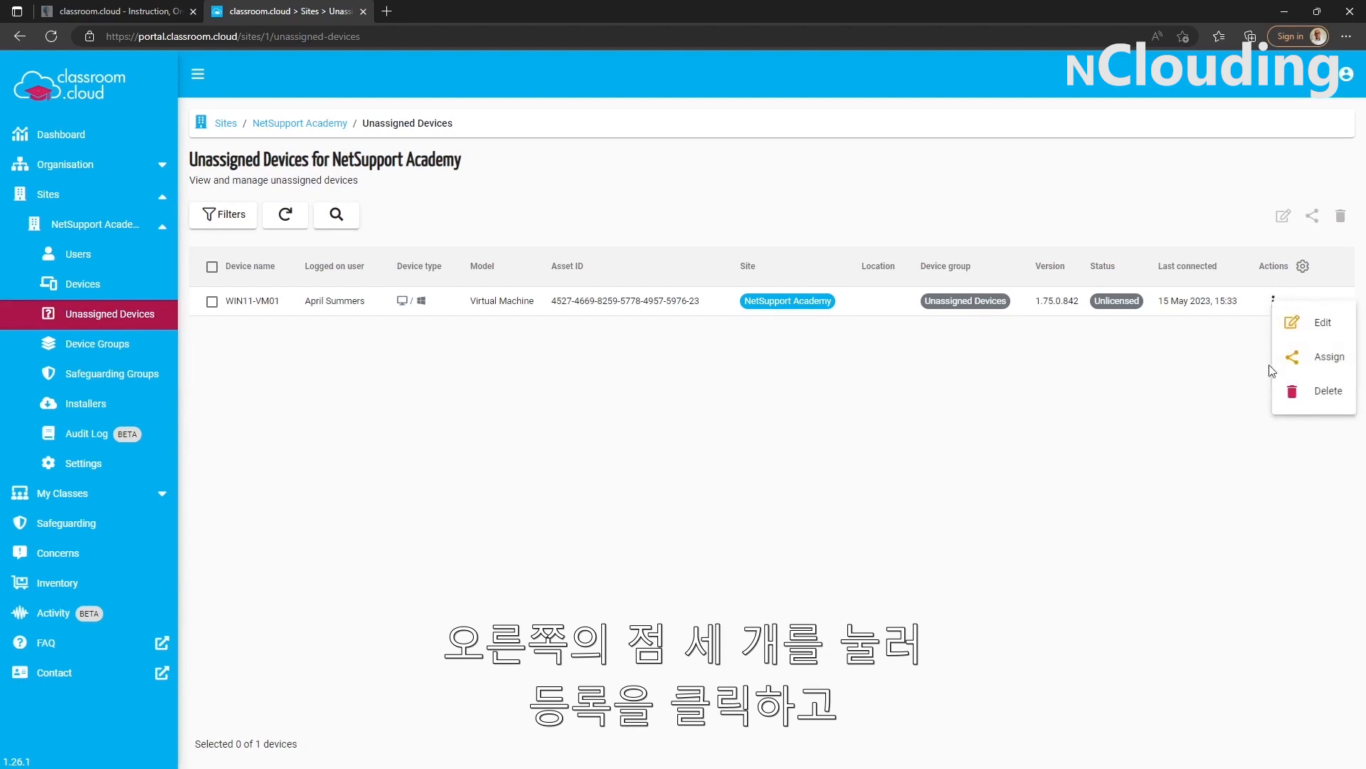
pyautogui.click(1299, 356)
pyautogui.click(826, 406)
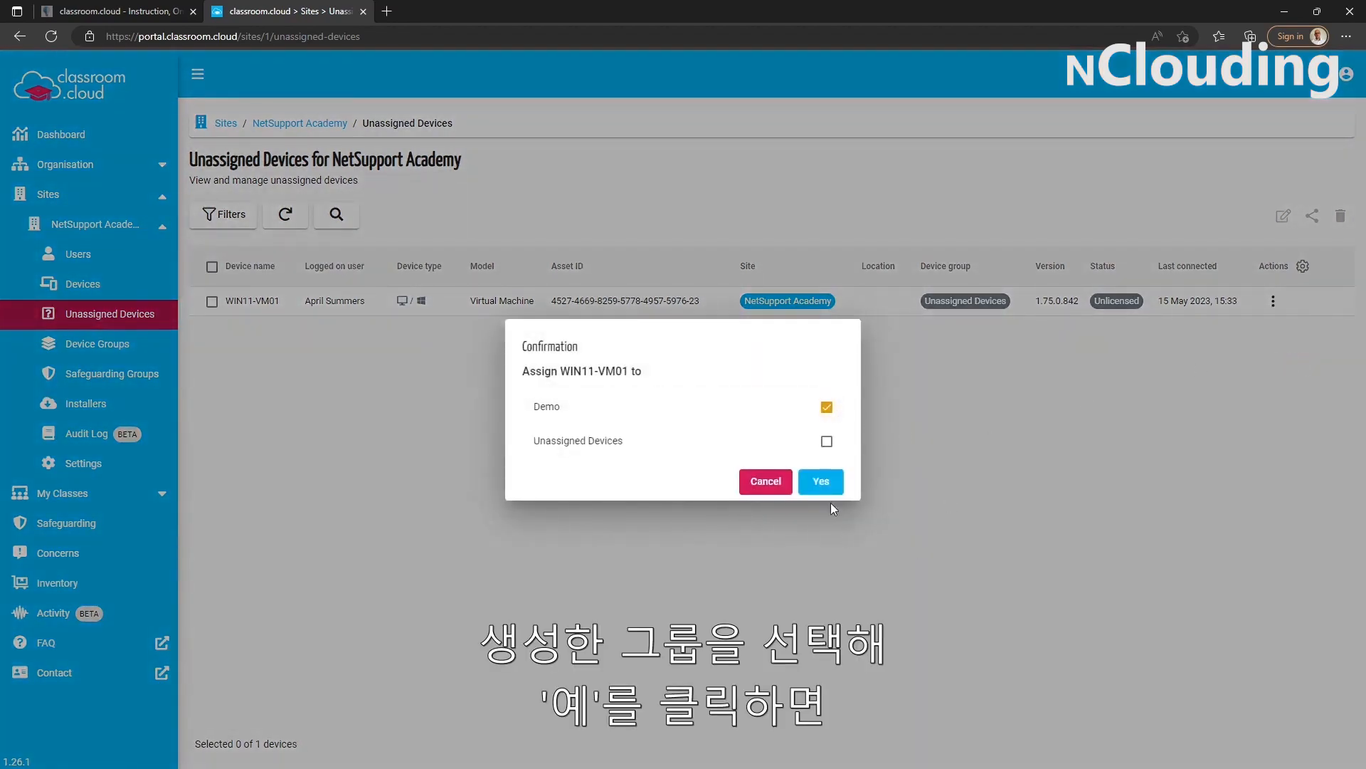
pyautogui.click(822, 484)
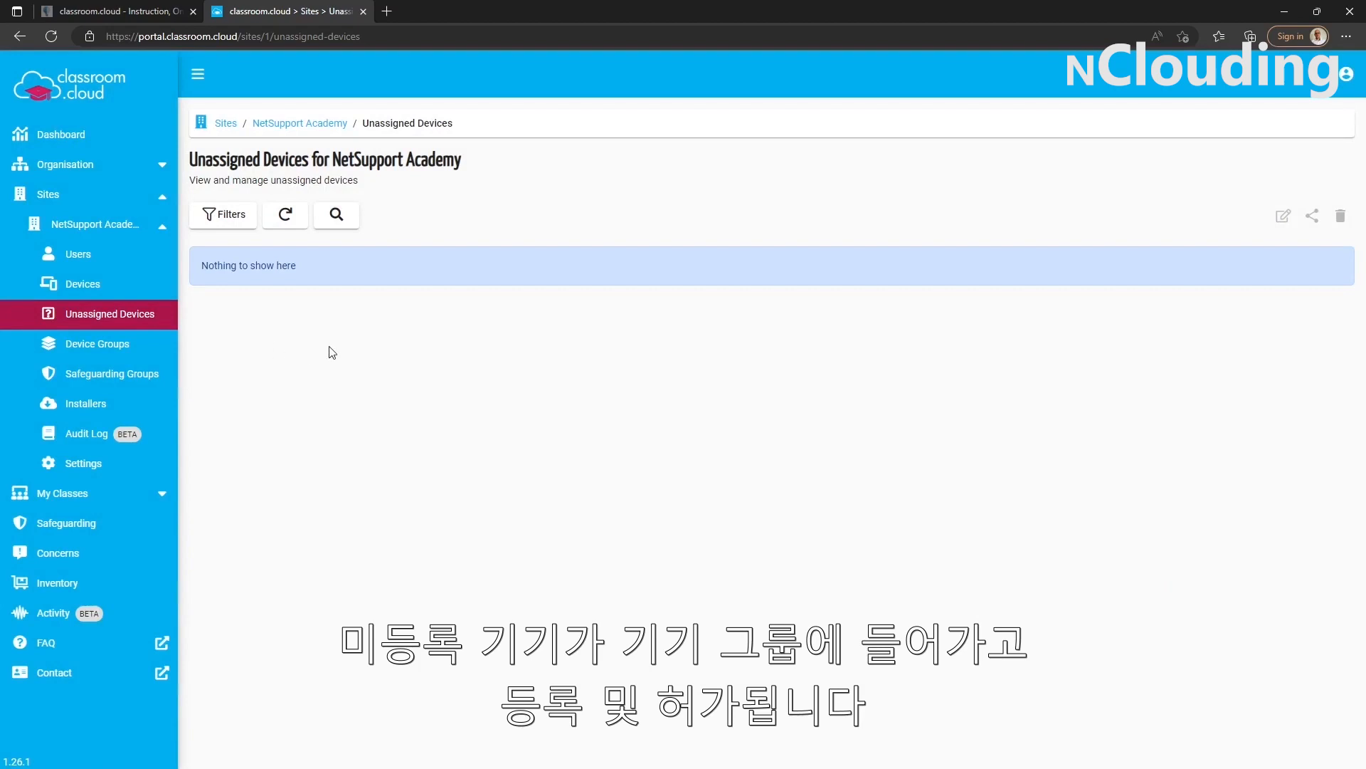
pyautogui.click(128, 294)
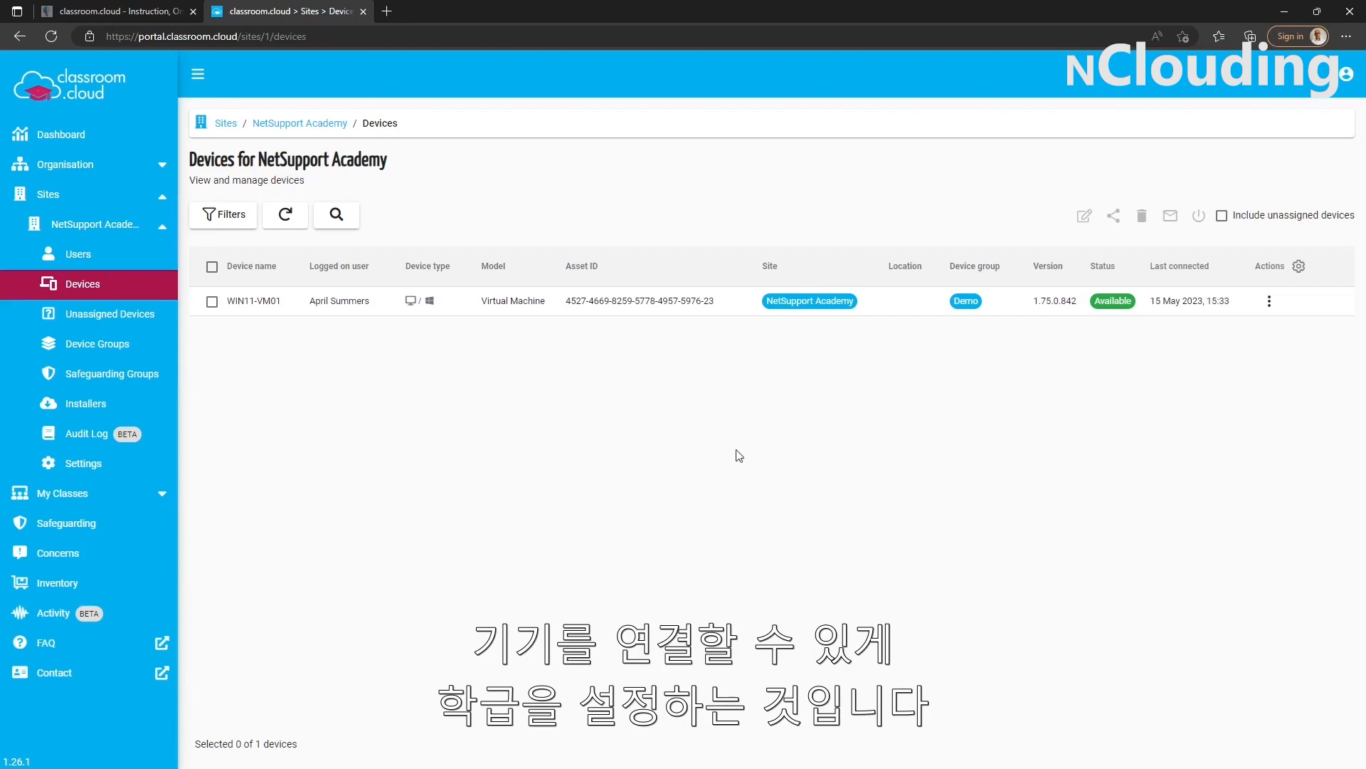
# - Begin a new class for NetSupport Academy with the Device group connection type and the name Demo Class
pyautogui.click(105, 501)
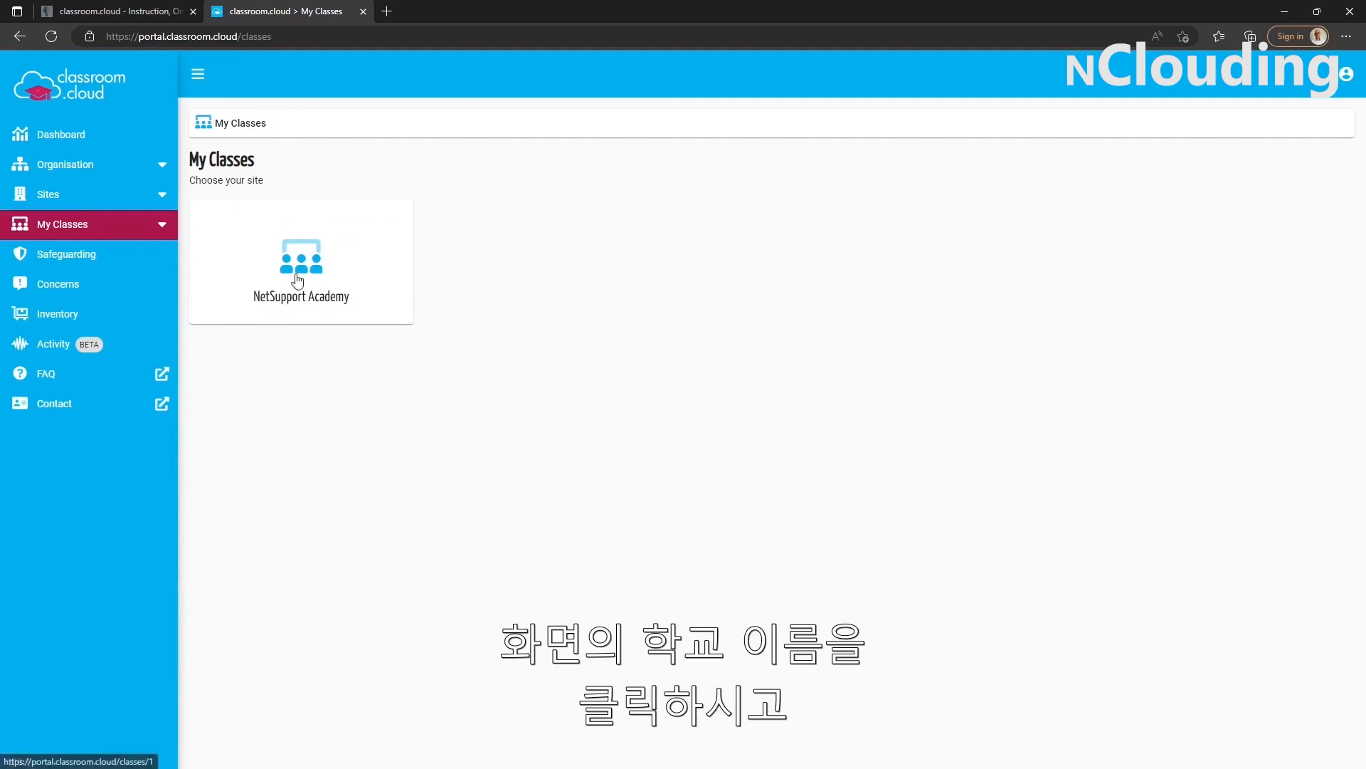
pyautogui.click(276, 306)
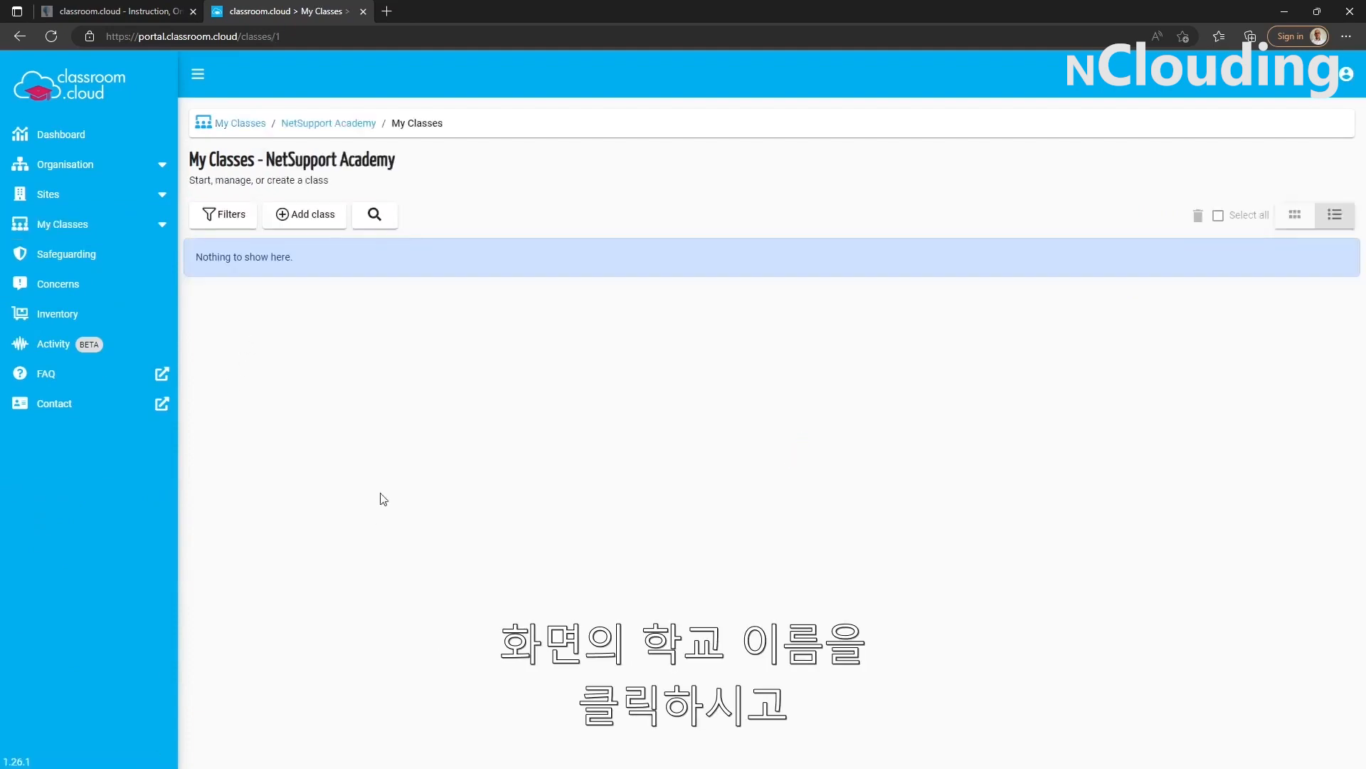
pyautogui.click(305, 216)
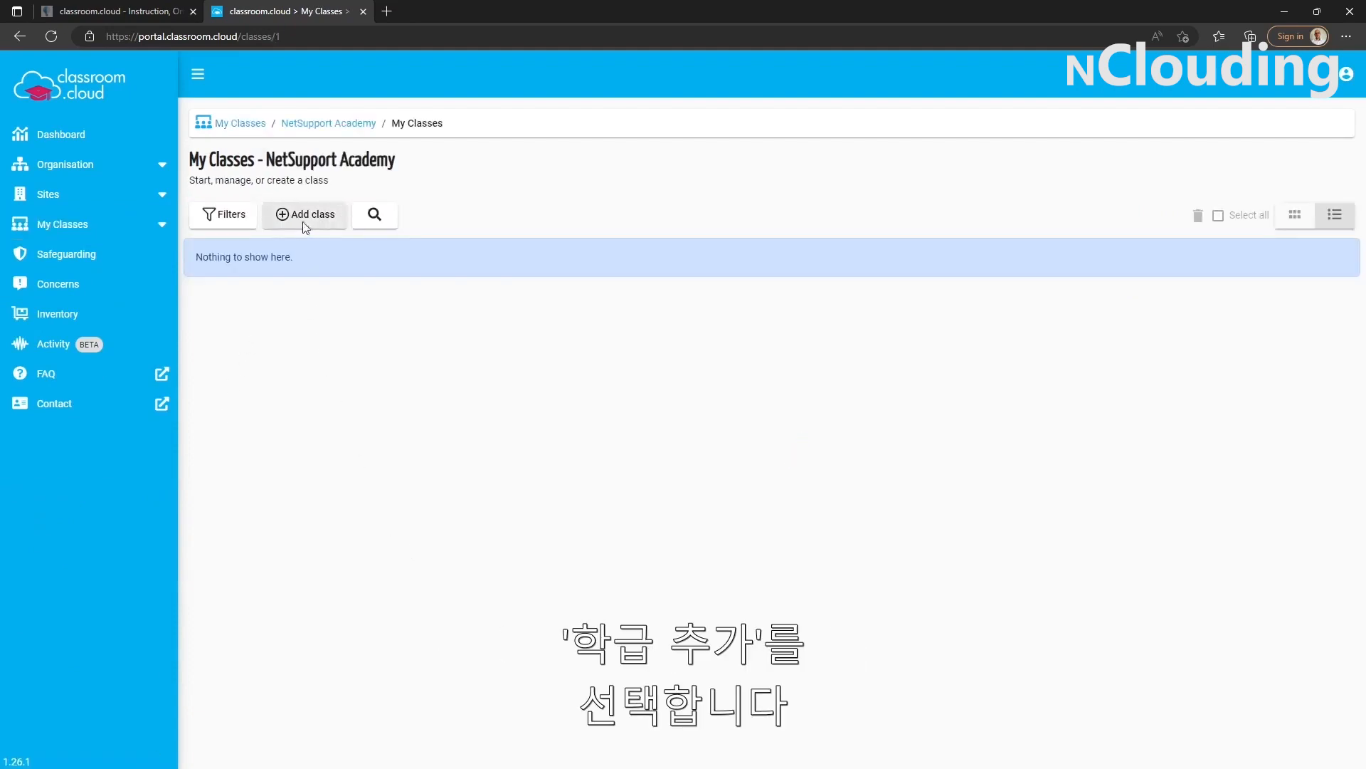
pyautogui.click(590, 348)
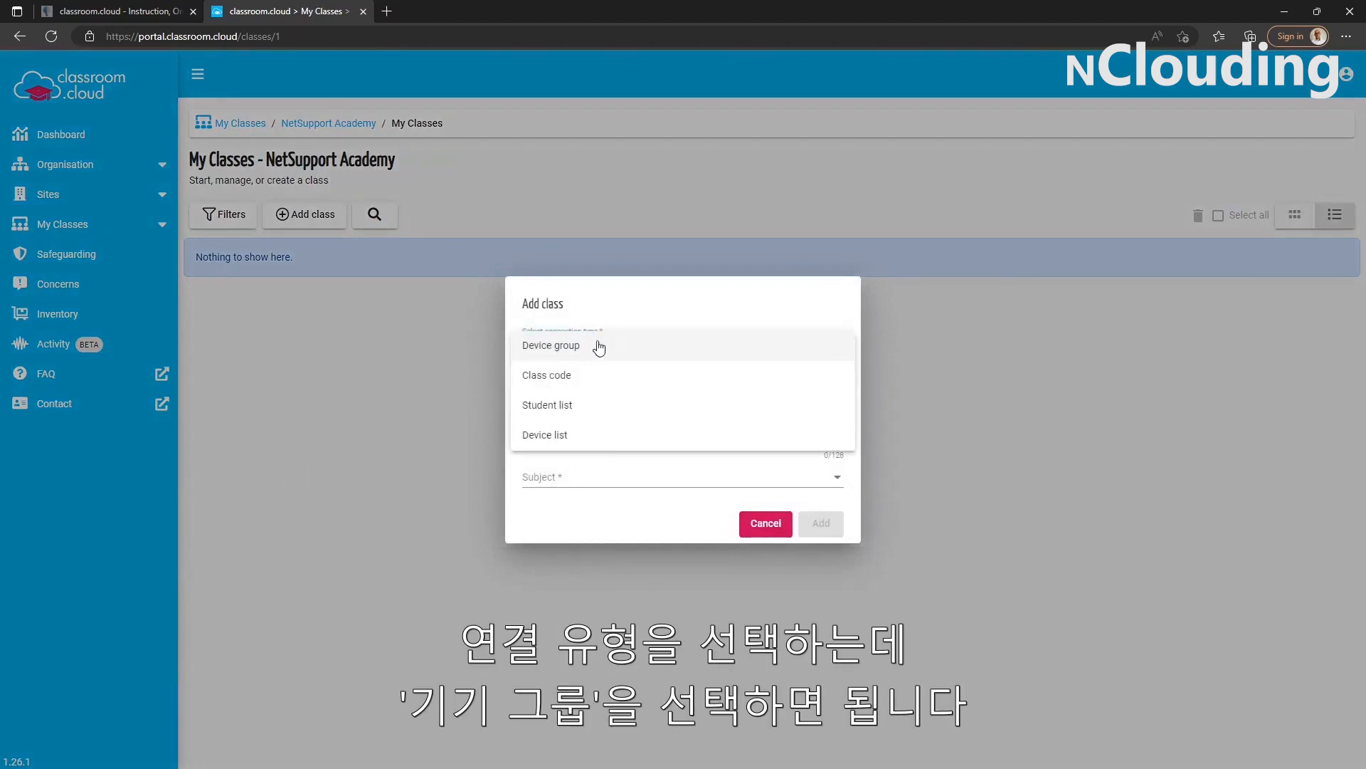
pyautogui.click(556, 353)
pyautogui.click(560, 364)
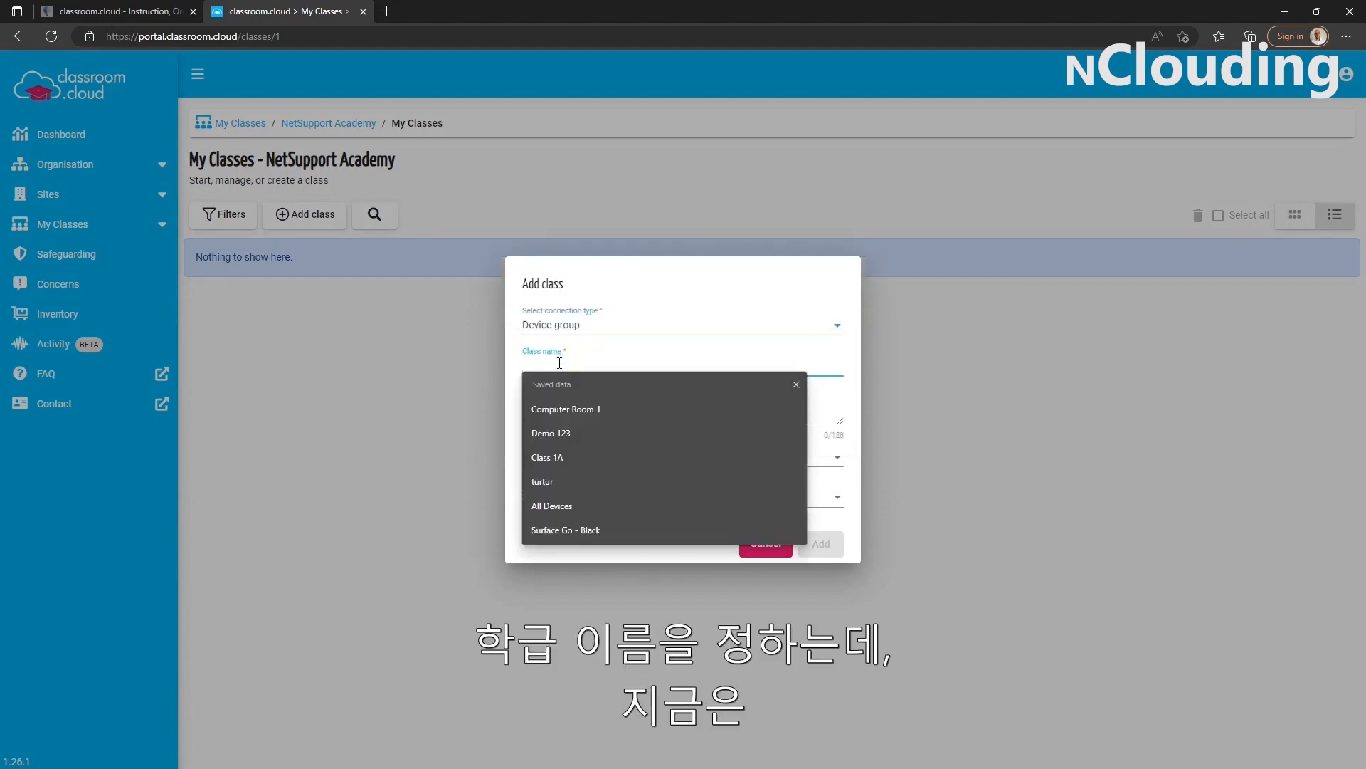
pyautogui.write('Demo Class')
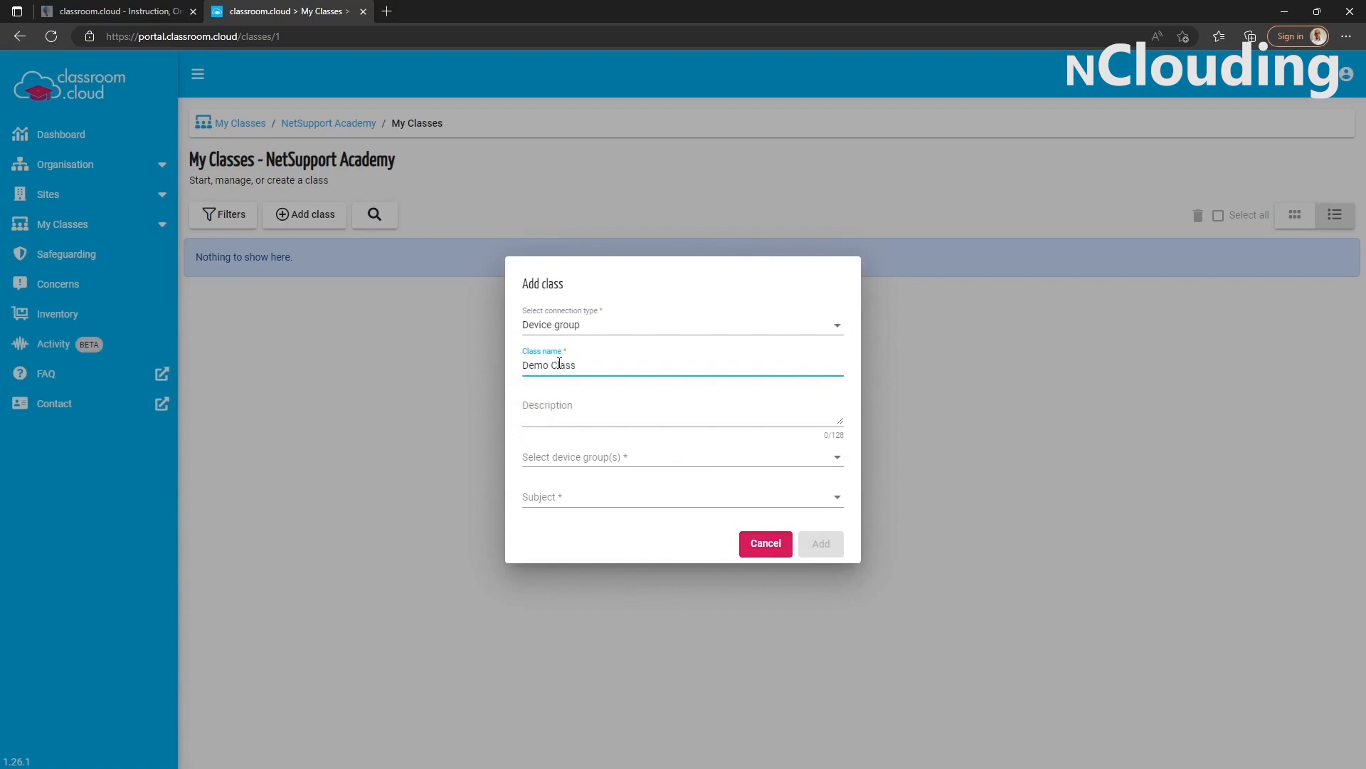
# - Add the class with the Demo device group, Computing as subject and no description, and launch Demo Class
pyautogui.click(581, 415)
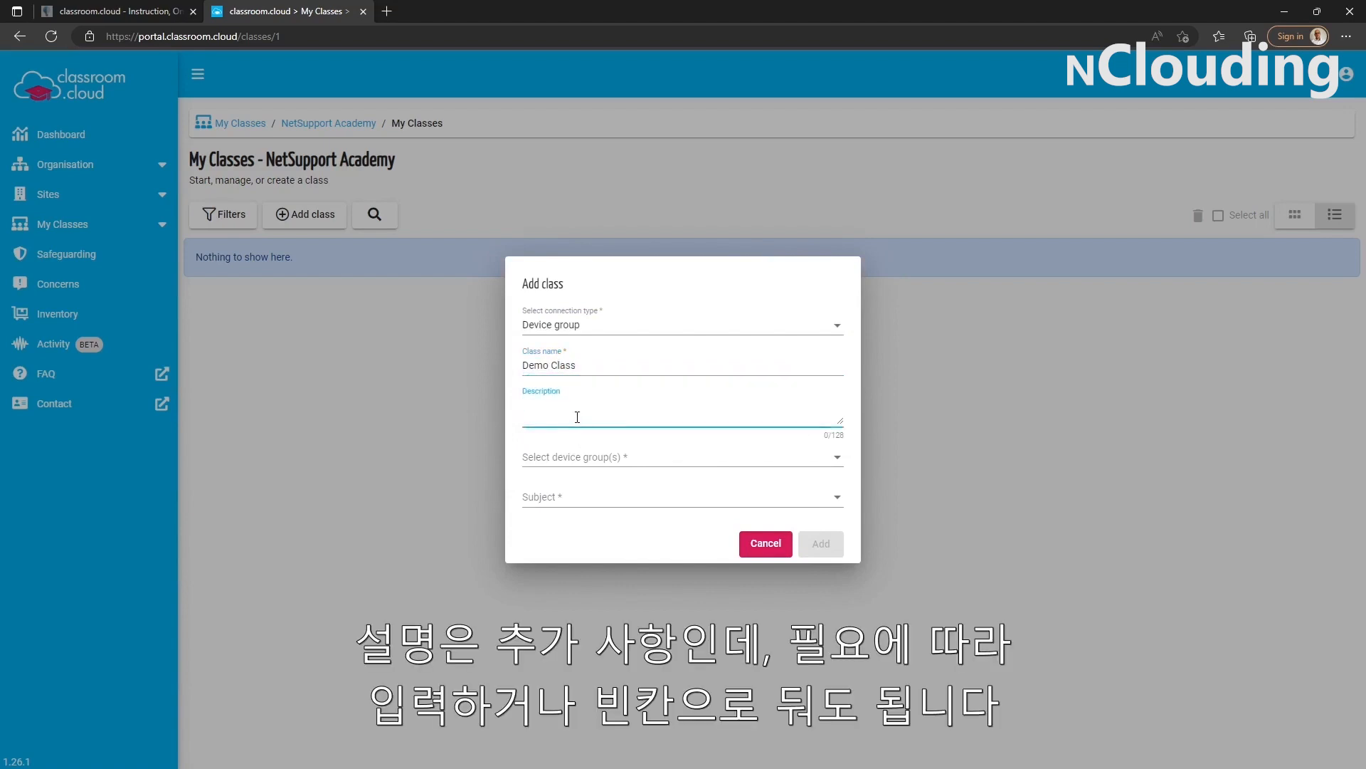
pyautogui.click(610, 460)
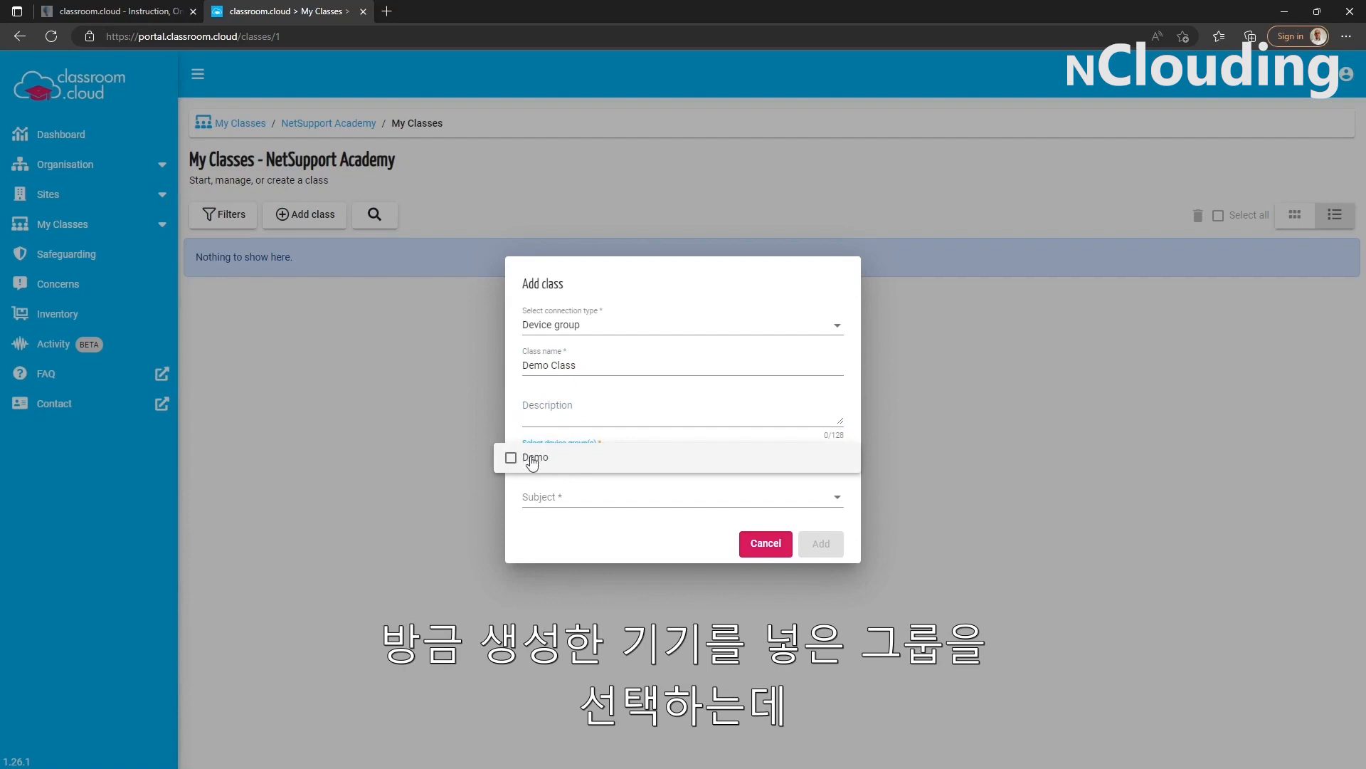
pyautogui.click(533, 459)
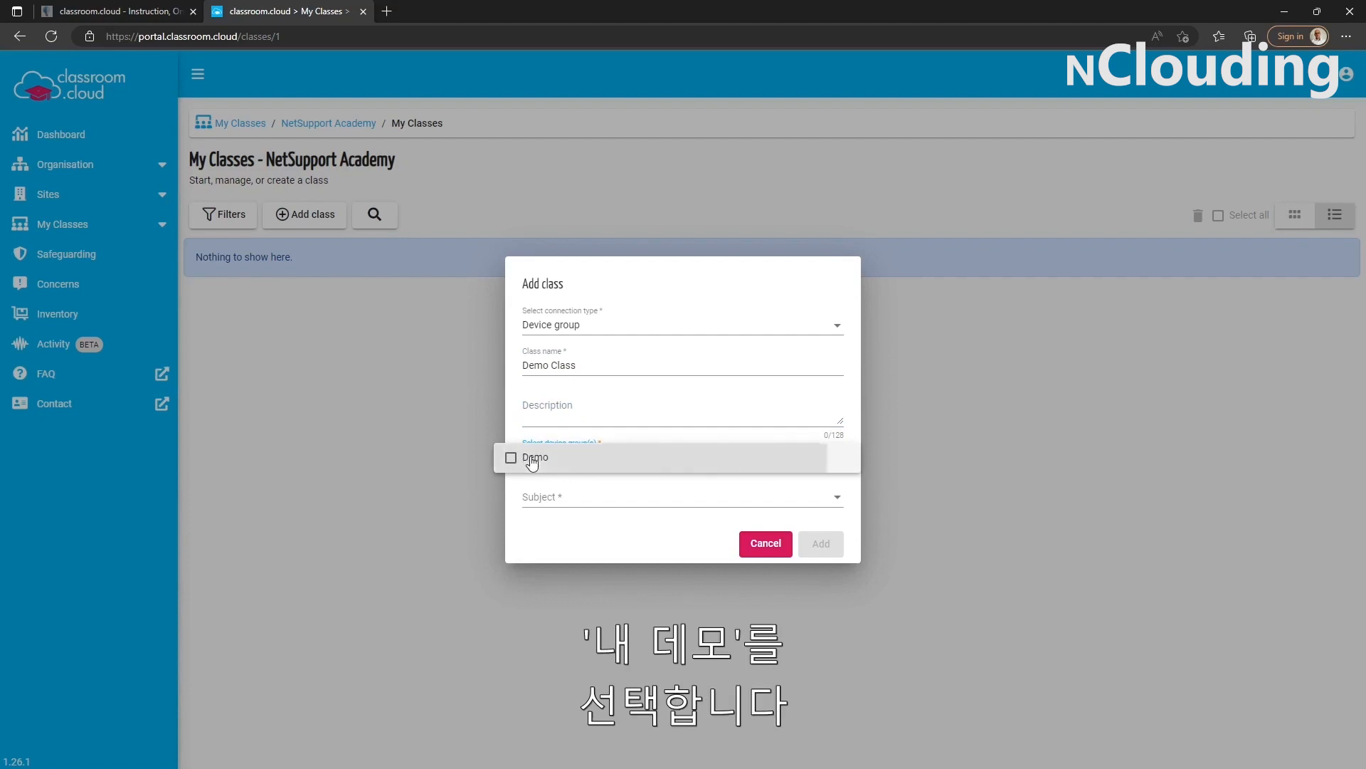
pyautogui.click(588, 558)
pyautogui.click(580, 519)
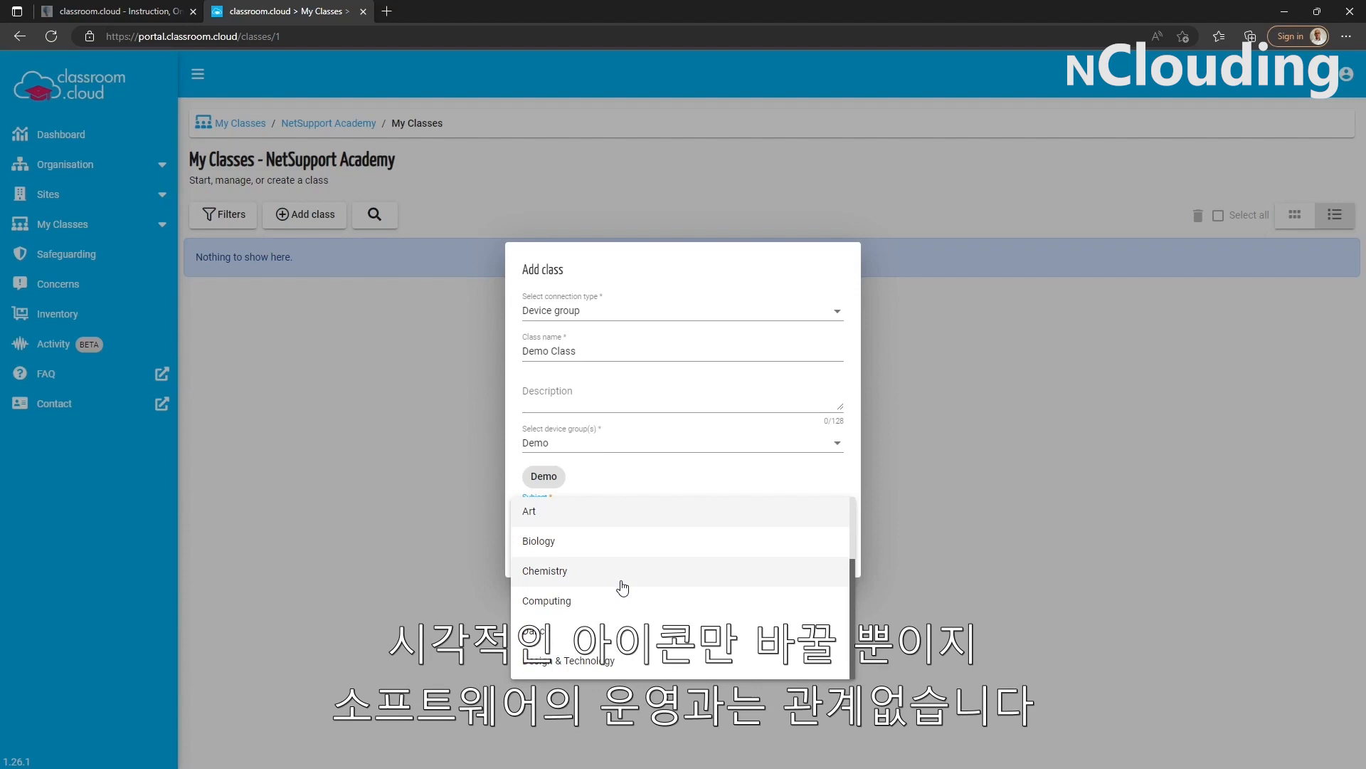
pyautogui.click(587, 600)
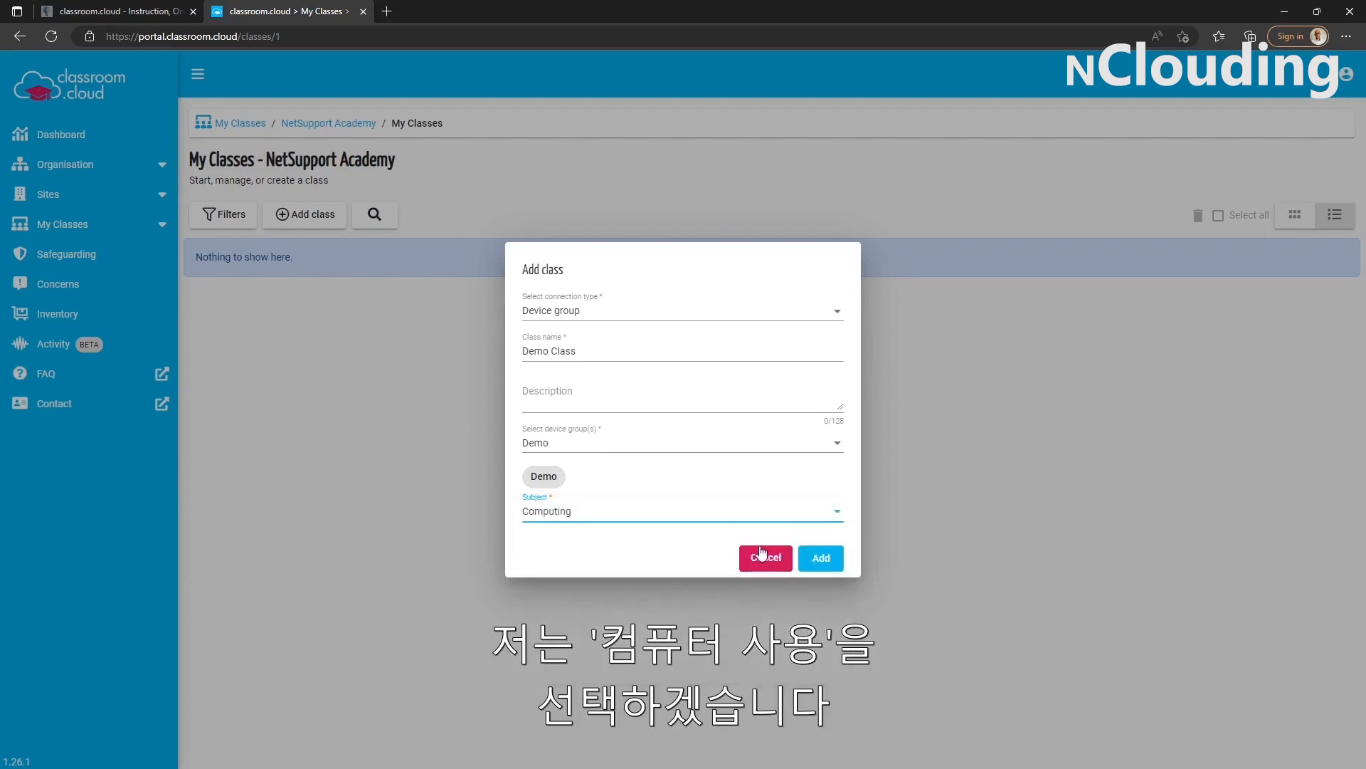
pyautogui.click(816, 562)
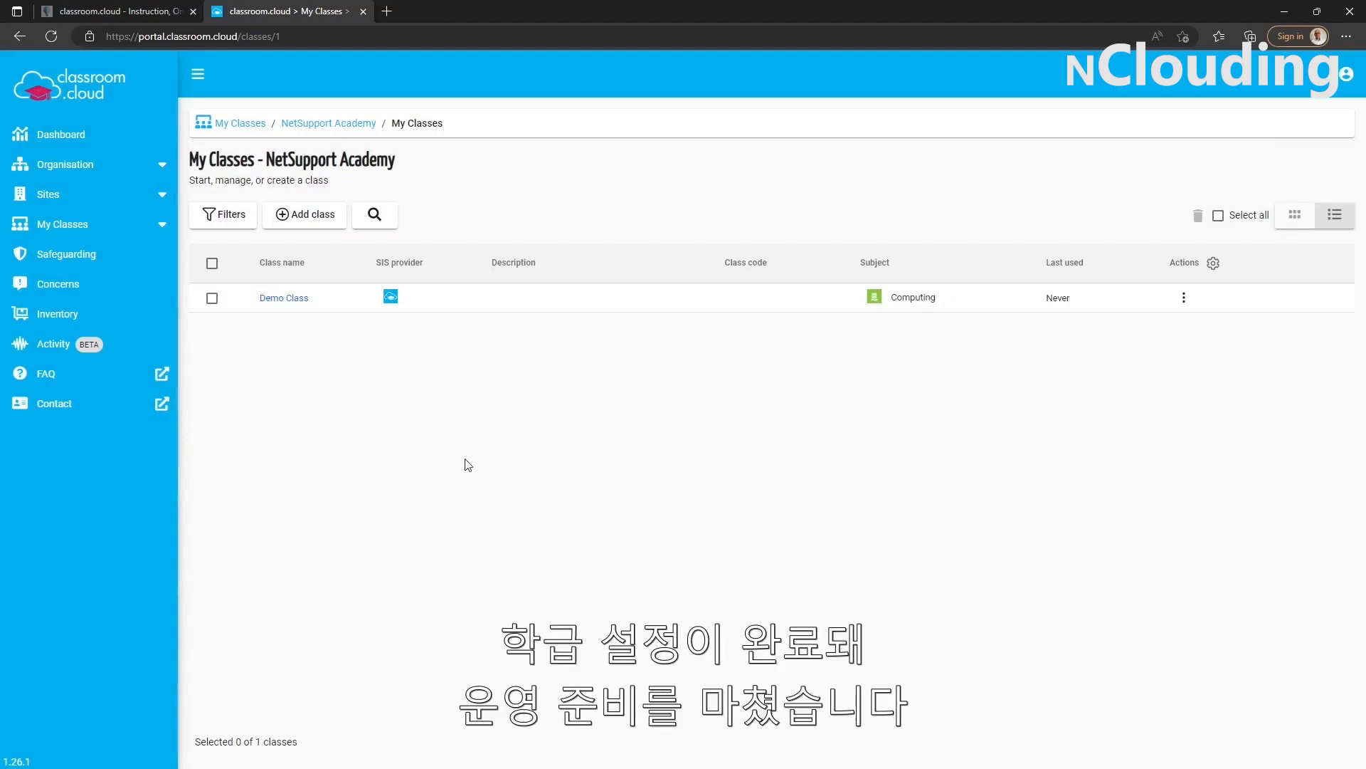
pyautogui.click(295, 299)
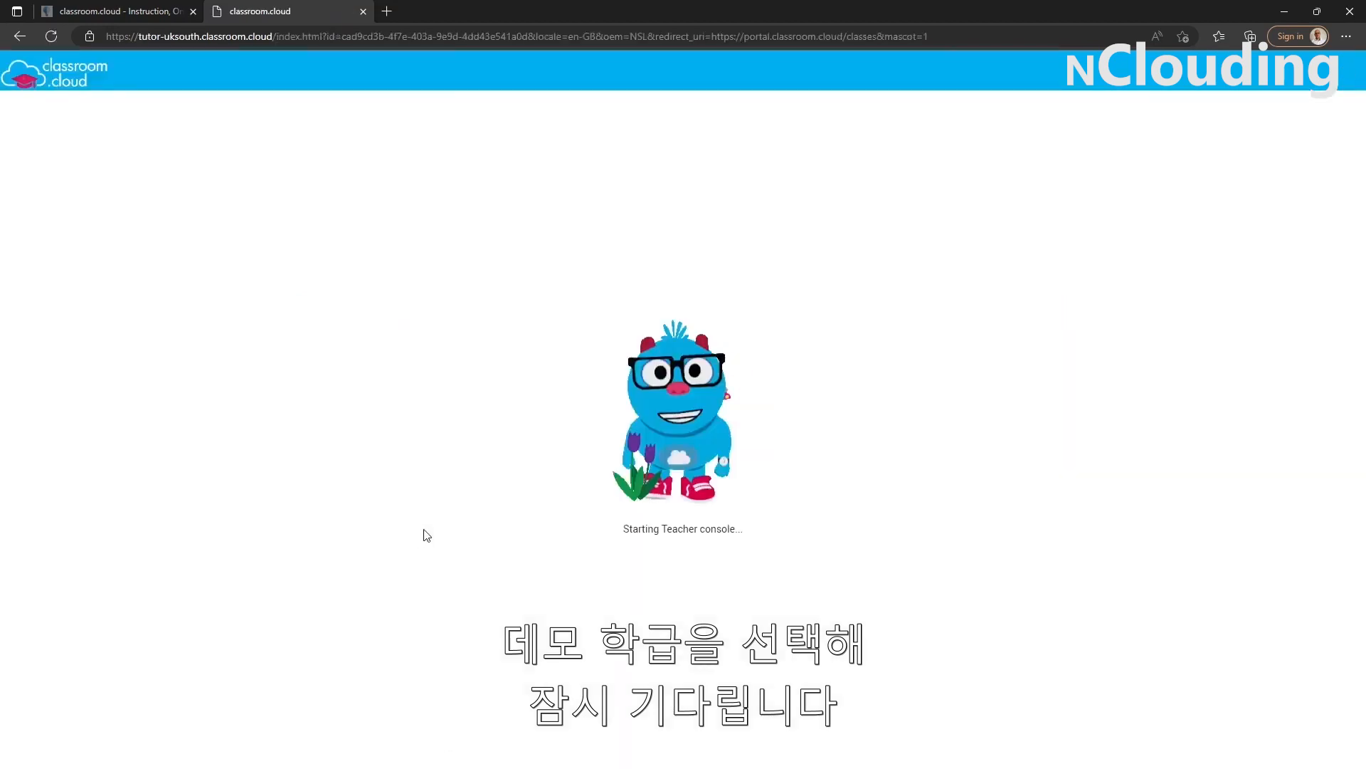